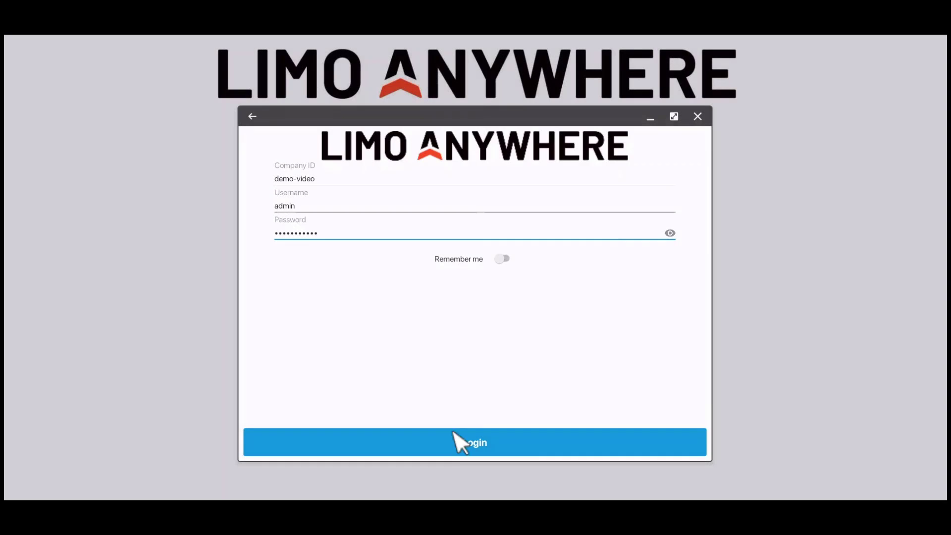
- Log in to the mobile app and view the reservation creation form and the first listed reservation
{"action": "left_click", "coordinate": [454, 439]}
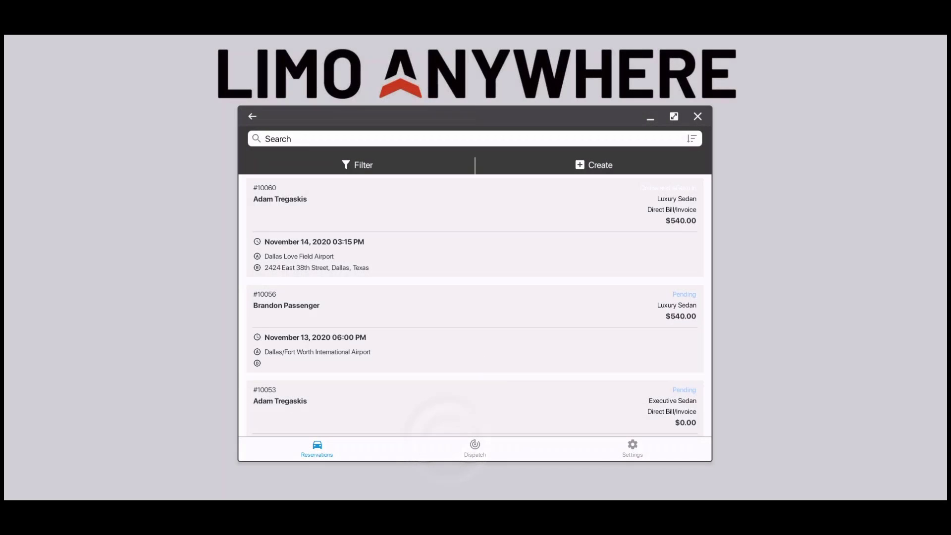
{"action": "left_click", "coordinate": [593, 165]}
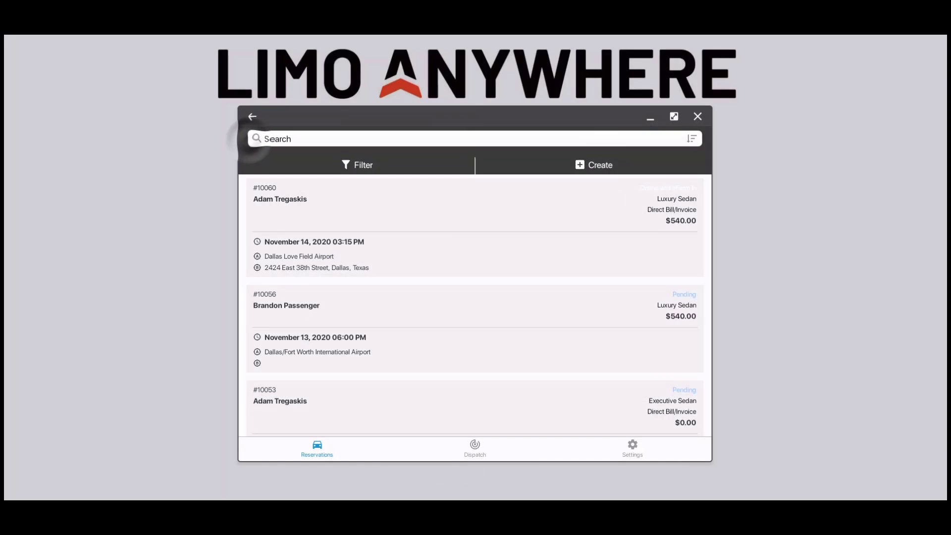
{"action": "left_click", "coordinate": [448, 230]}
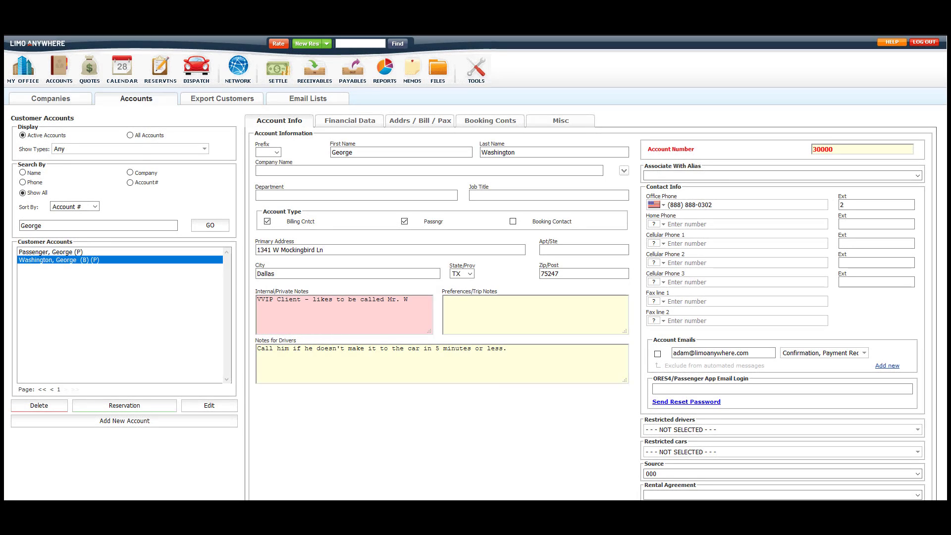
- View the selected customer account's financial data and the November 2020 reservation calendar
{"action": "left_click", "coordinate": [361, 122]}
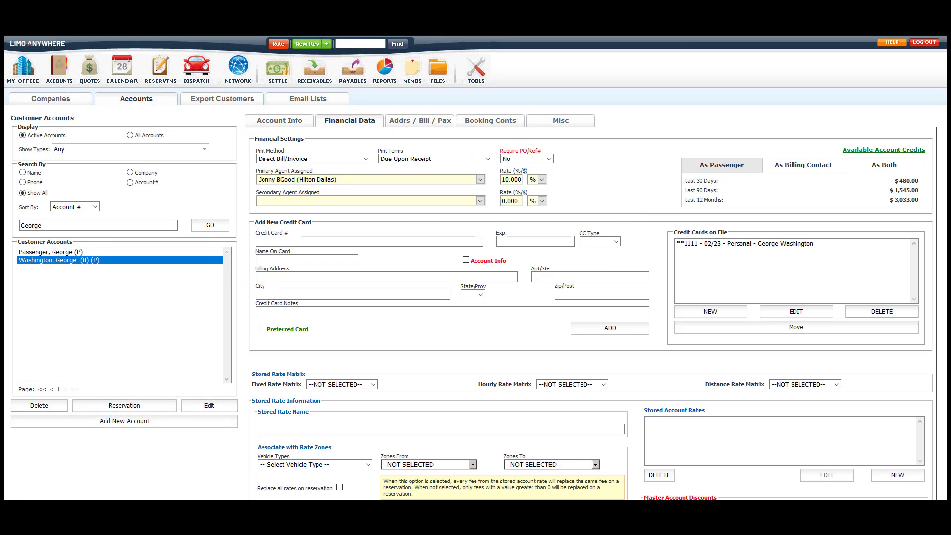
{"action": "scroll", "coordinate": [476, 267], "scroll_direction": "down", "scroll_amount": 5}
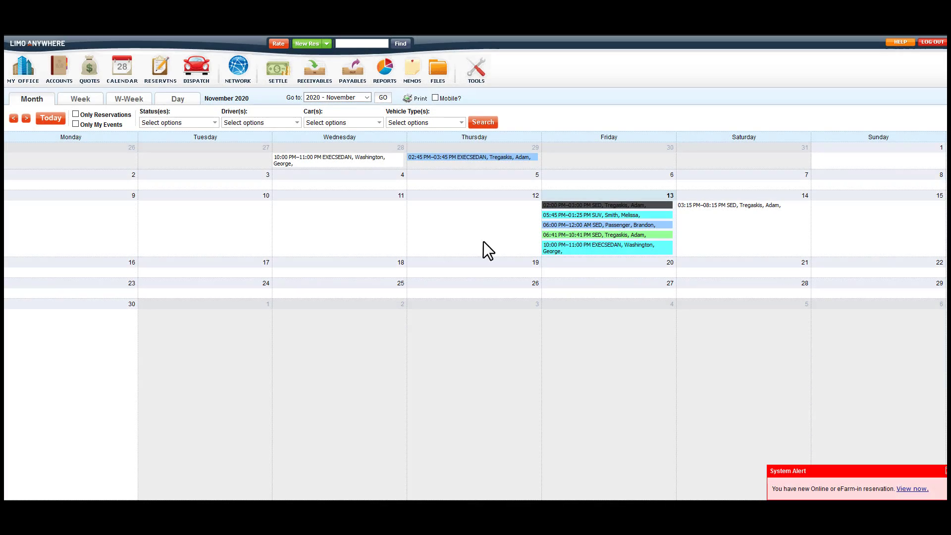
{"action": "mouse_move", "coordinate": [564, 218]}
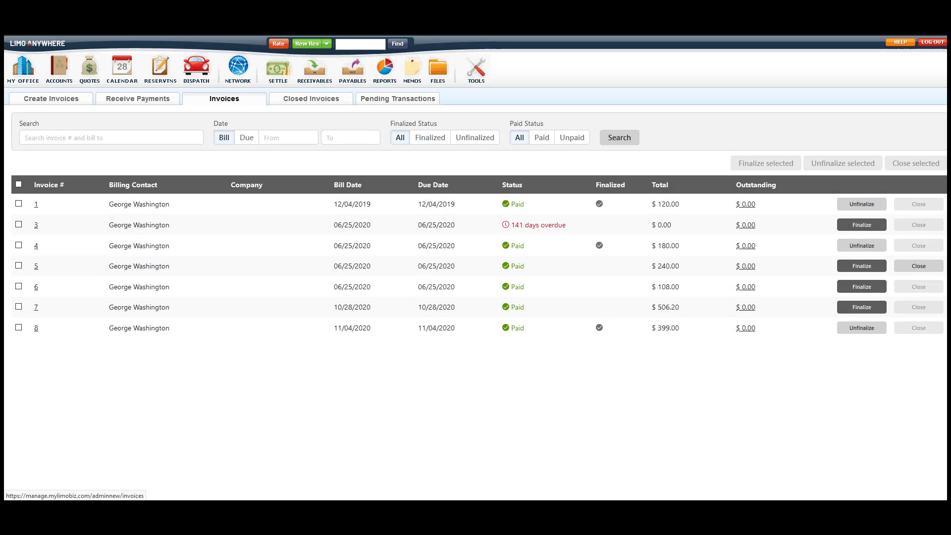
- List the trips available for invoicing with unsettled trips included, and expand the first customer's entry
{"action": "left_click", "coordinate": [63, 101]}
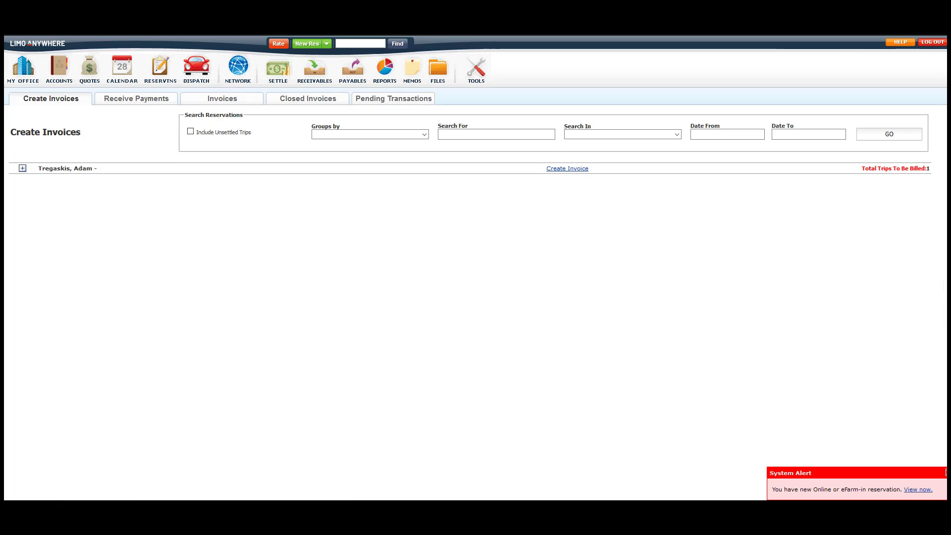
{"action": "left_click", "coordinate": [190, 131]}
{"action": "left_click", "coordinate": [871, 136]}
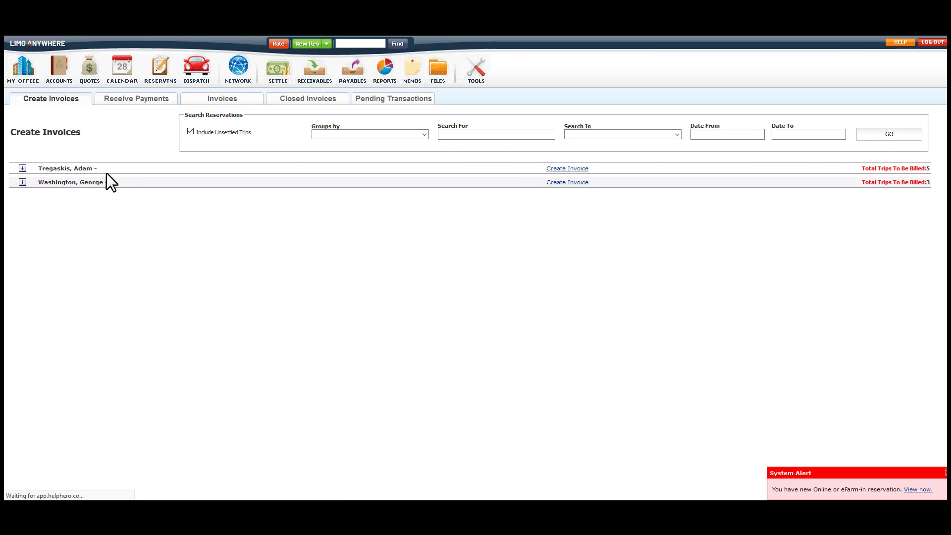
{"action": "left_click", "coordinate": [22, 168]}
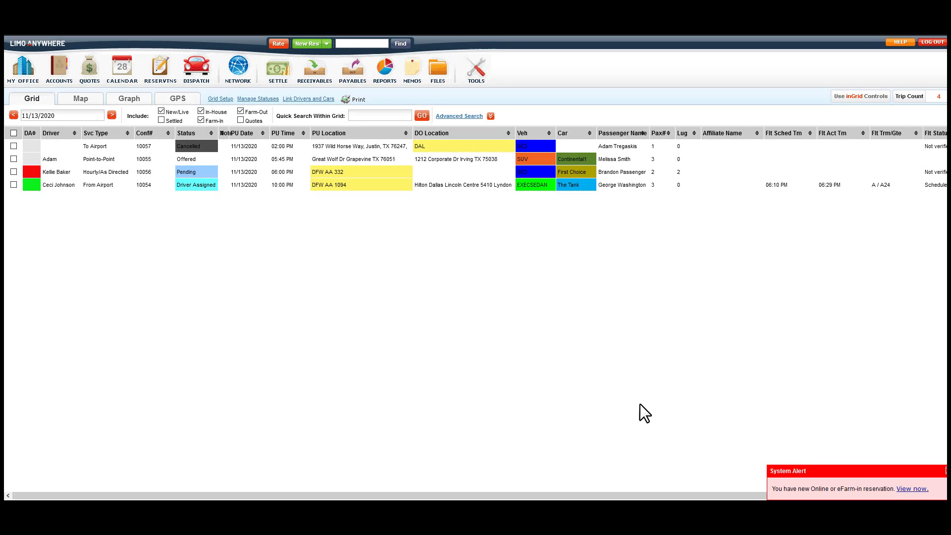
- View the dispatch GPS page and review the settings and content of the 24 trip reminder email template
{"action": "left_click", "coordinate": [173, 99]}
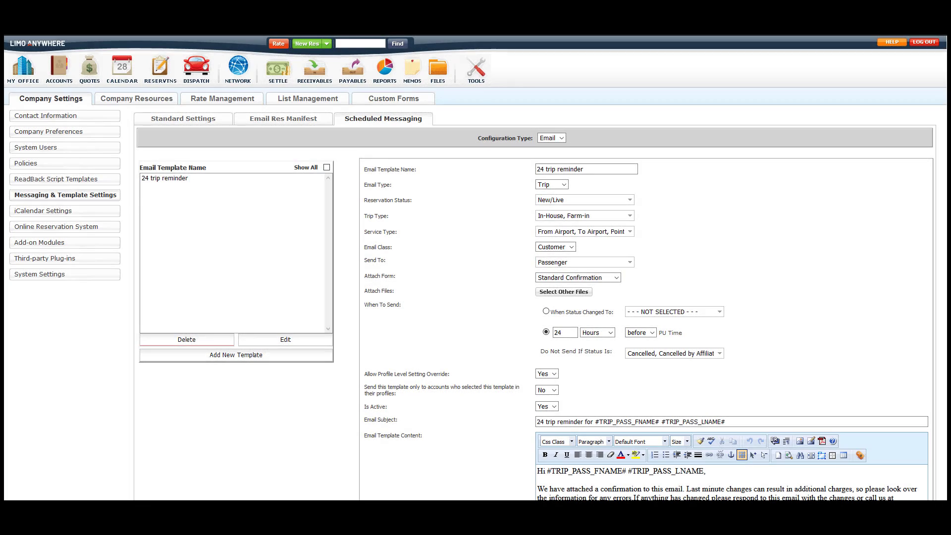
{"action": "scroll", "coordinate": [476, 267], "scroll_direction": "down", "scroll_amount": 3}
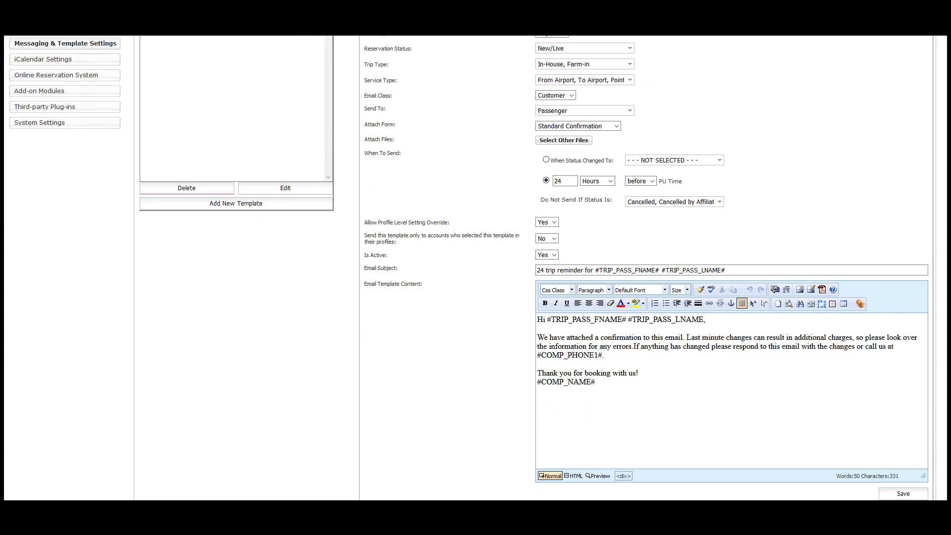
{"action": "scroll", "coordinate": [564, 147], "scroll_direction": "up", "scroll_amount": 3}
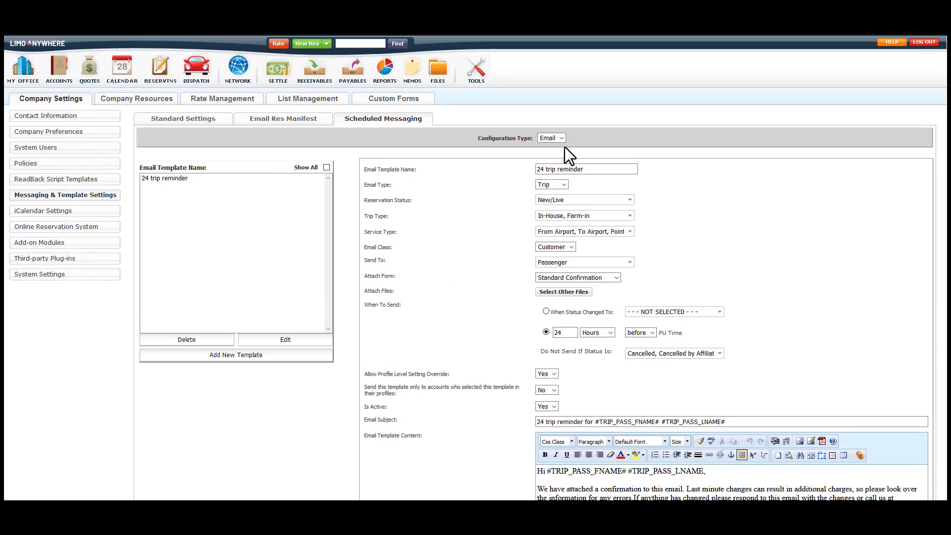
- Switch scheduled messaging to the SMS configuration and open the On Location - Passenger SMS template for editing
{"action": "left_click", "coordinate": [549, 162]}
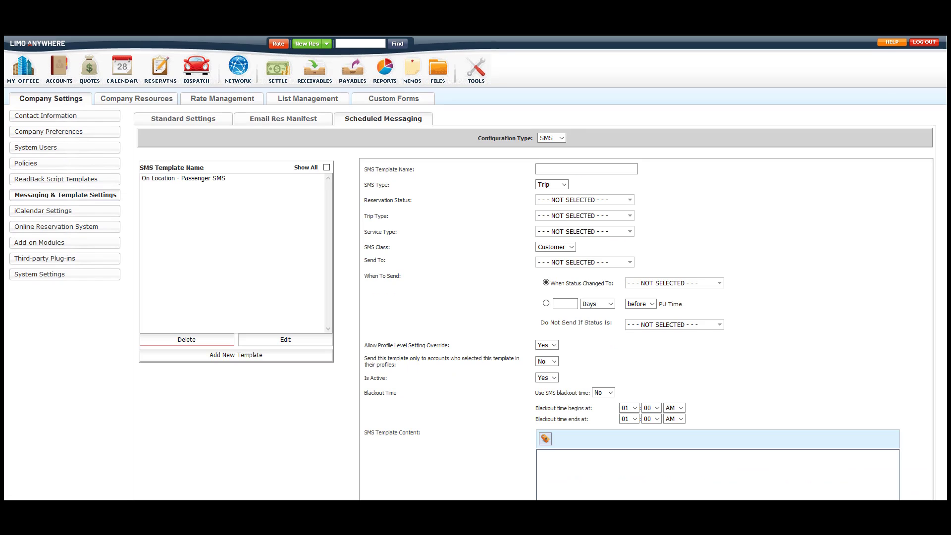
{"action": "scroll", "coordinate": [248, 144], "scroll_direction": "down", "scroll_amount": 1}
{"action": "left_click", "coordinate": [248, 128]}
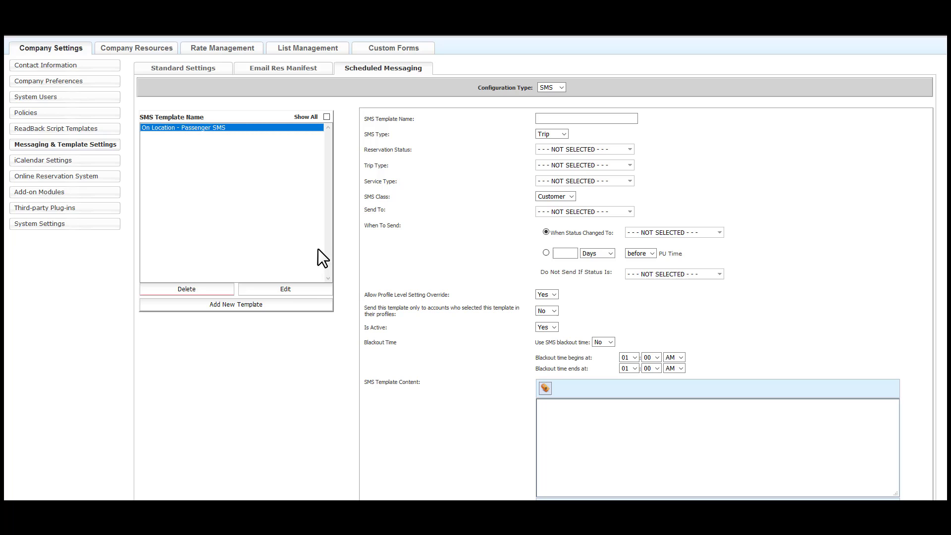
{"action": "left_click", "coordinate": [303, 290]}
{"action": "scroll", "coordinate": [475, 252], "scroll_direction": "down", "scroll_amount": 1}
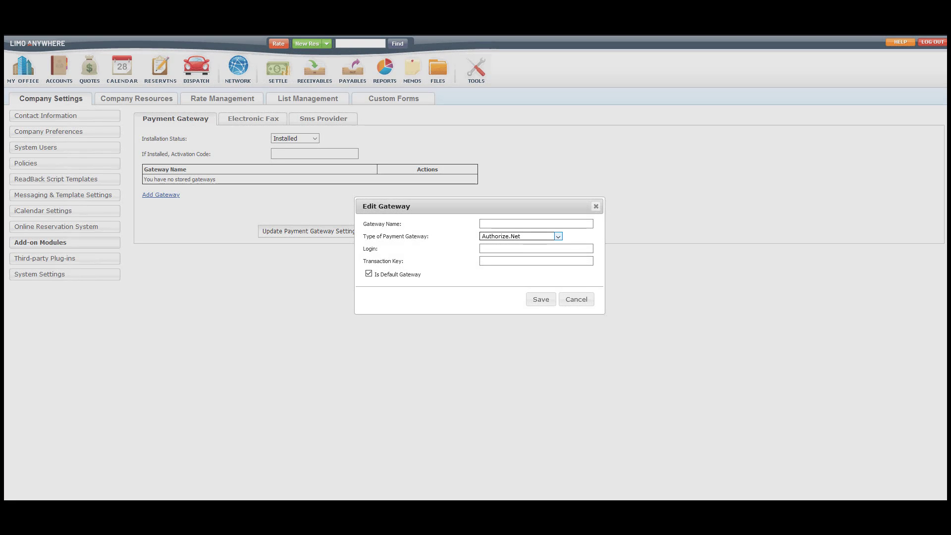
- Review the available payment gateway types for the new gateway, keeping Authorize.Net selected
{"action": "key", "text": "alt+Down"}
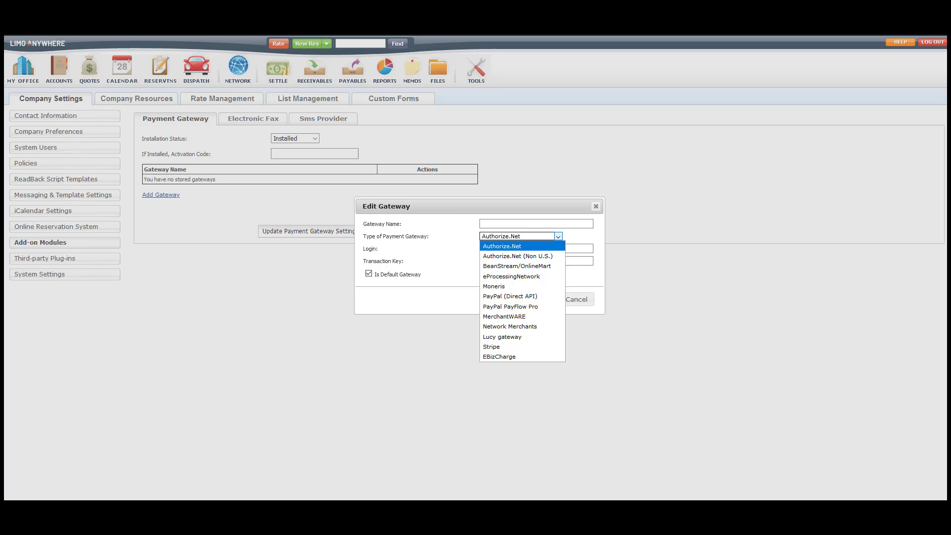
{"action": "key", "text": "Return"}
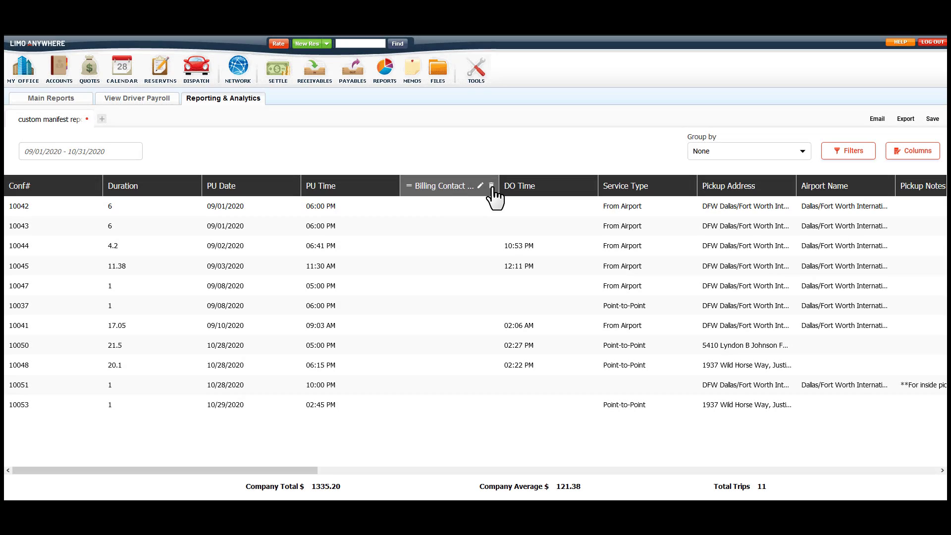
- Rearrange the custom manifest report by removing the Billing Contact column and moving another column to the front, and export it
{"action": "left_click", "coordinate": [491, 186]}
{"action": "left_click_drag", "start_coordinate": [864, 191], "coordinate": [29, 198]}
{"action": "left_click", "coordinate": [905, 119]}
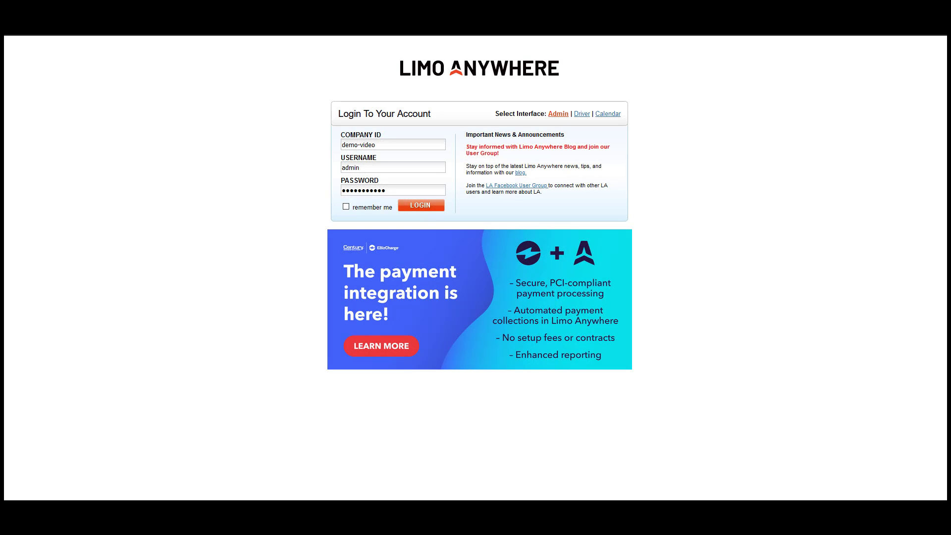
- Log in to the admin interface and open the Quick Rate Lookup
{"action": "left_click", "coordinate": [421, 206]}
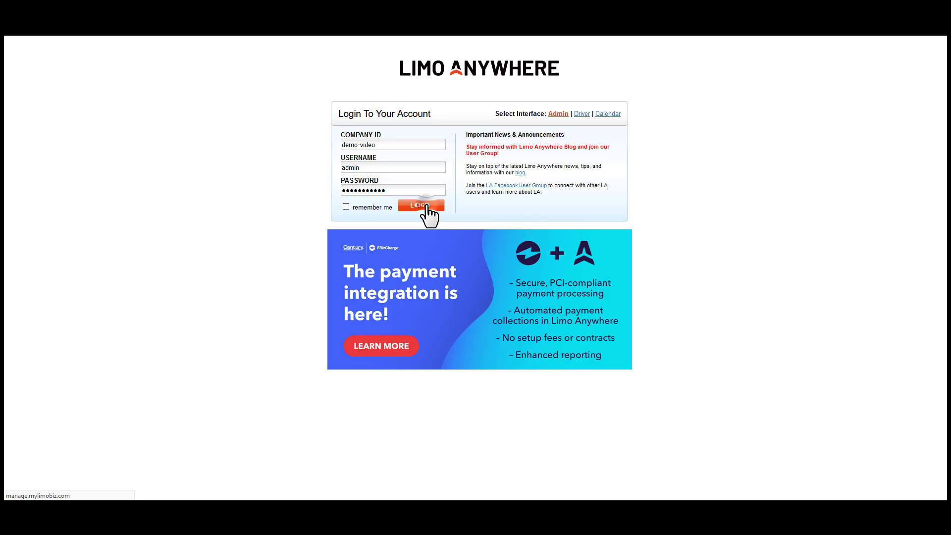
{"action": "left_click", "coordinate": [278, 44]}
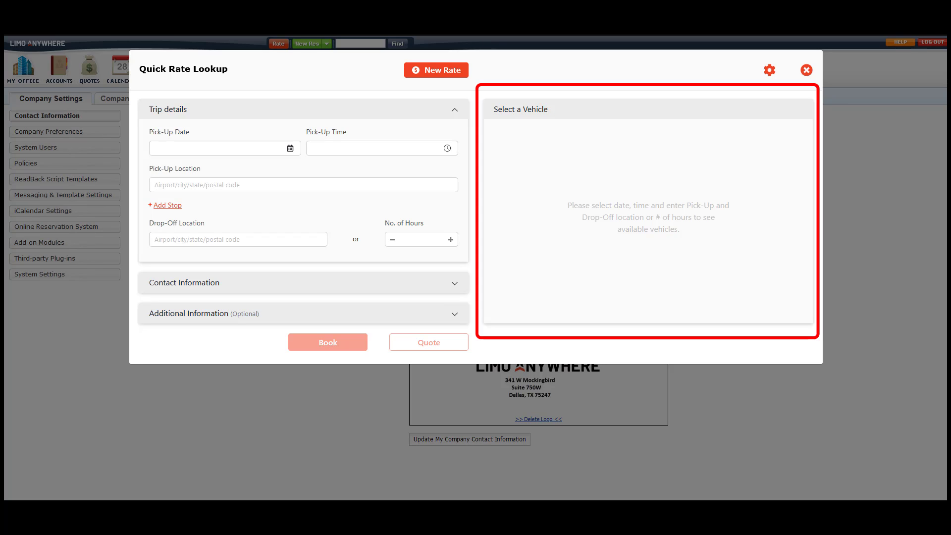
- Examine the Contact Information and Additional Information sections of the rate lookup, including the flight pick-up choices
{"action": "left_click", "coordinate": [450, 286]}
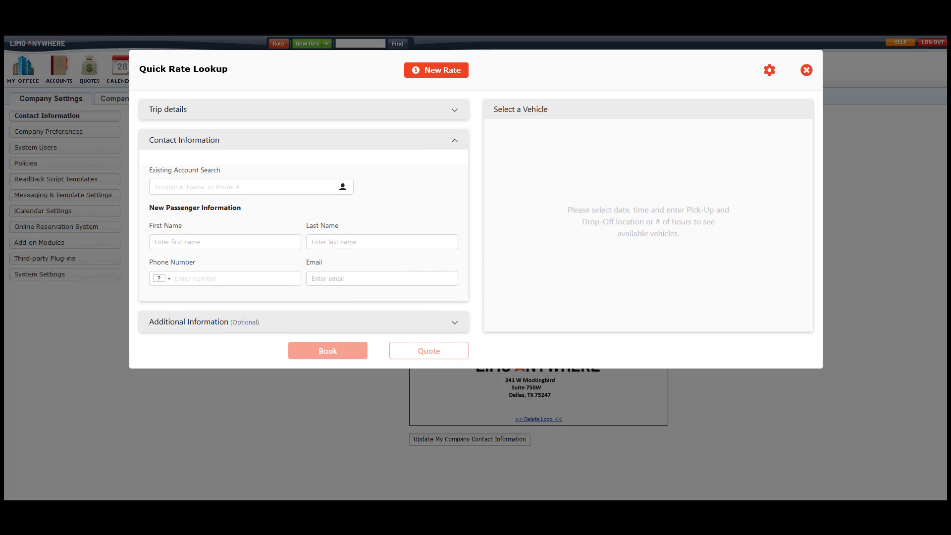
{"action": "left_click", "coordinate": [454, 140]}
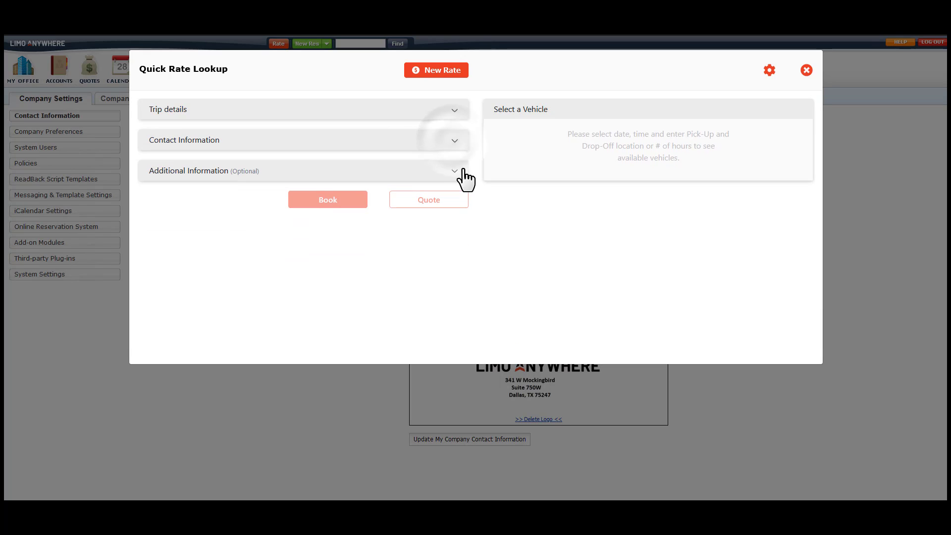
{"action": "left_click", "coordinate": [454, 171]}
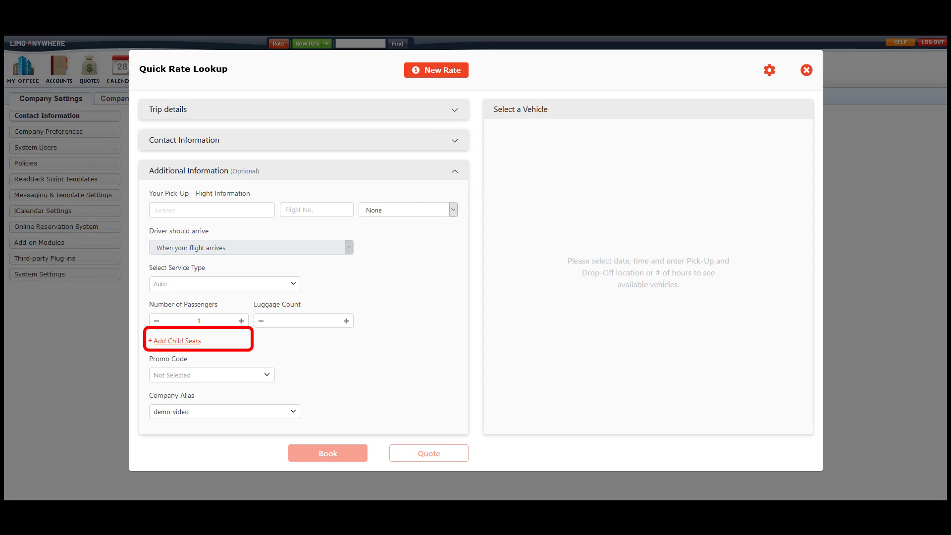
{"action": "left_click", "coordinate": [453, 209]}
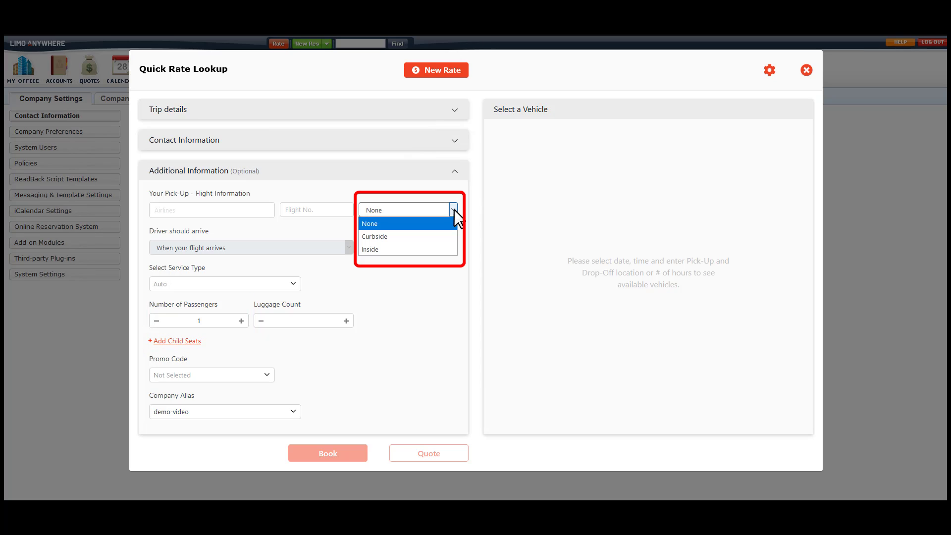
{"action": "left_click", "coordinate": [453, 210]}
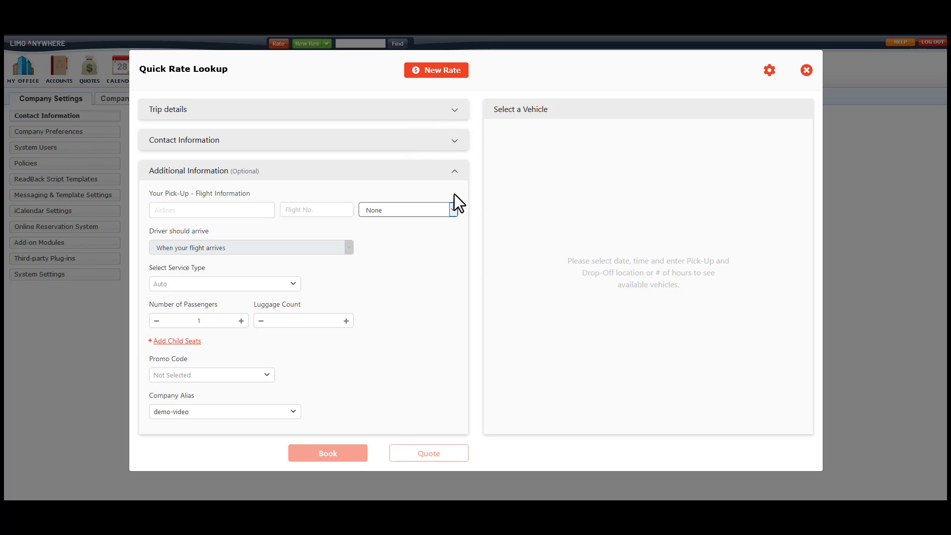
{"action": "left_click", "coordinate": [455, 172]}
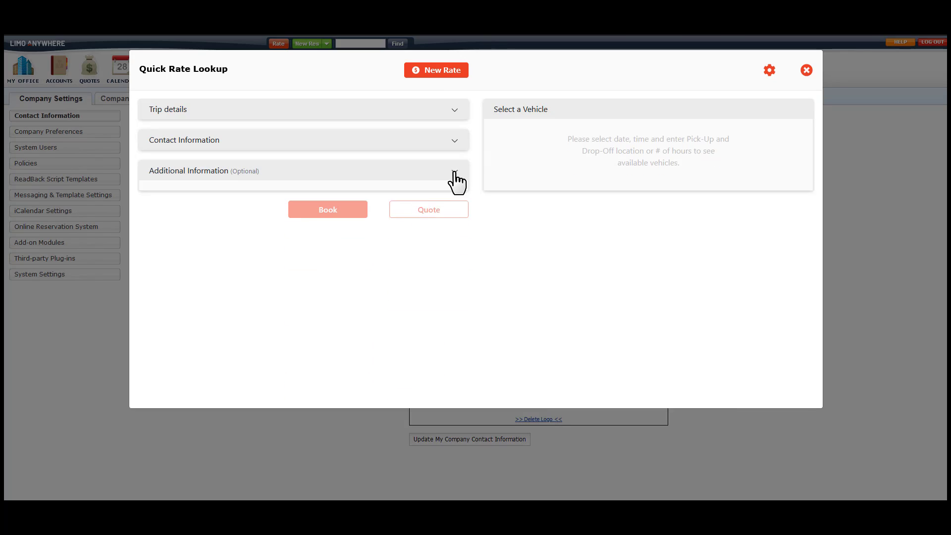
- Fill in the trip details: 11/16/2020, 10:00 PM, pick-up at DFW - Dallas/Fort Worth International Airport, drop-off at Hilton Dallas Lincoln Centre, 3 hours
{"action": "left_click", "coordinate": [454, 110]}
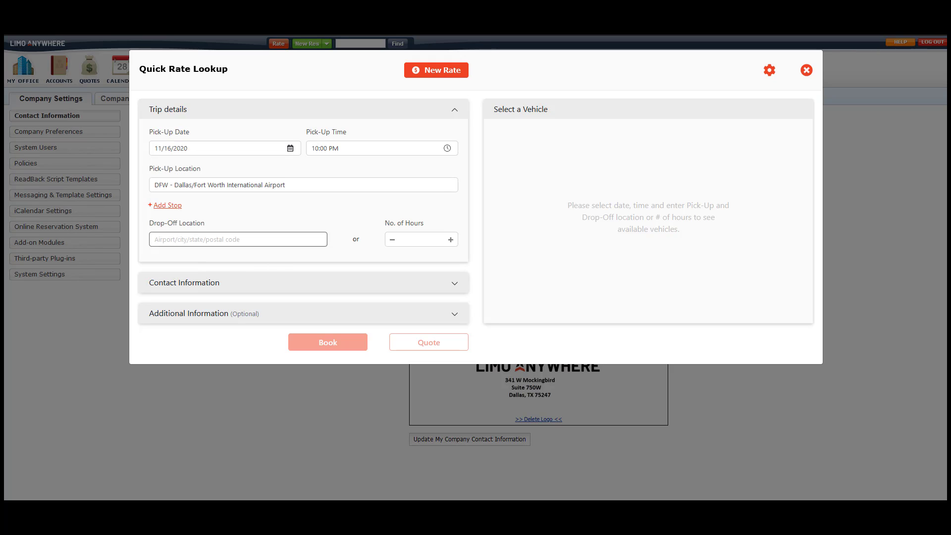
{"action": "type", "text": "hilton dallas"}
{"action": "key", "text": "Return"}
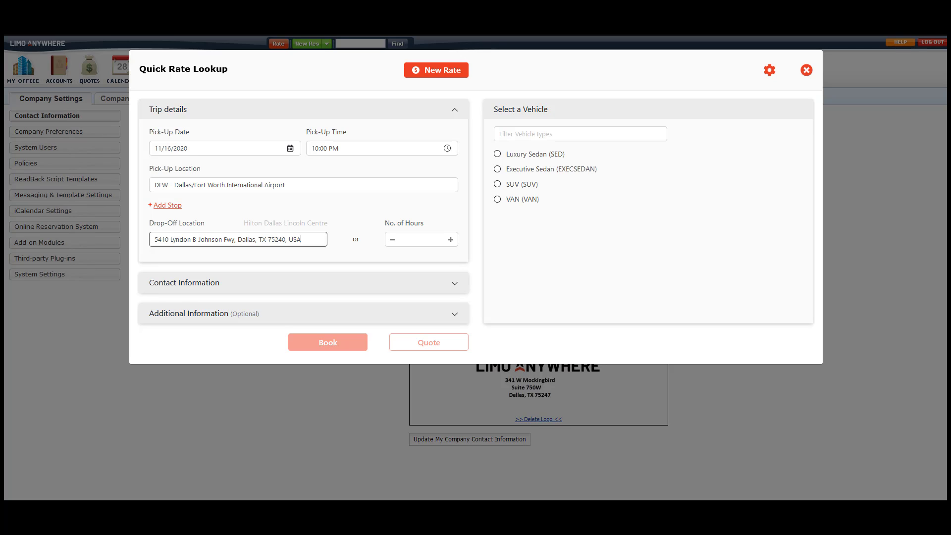
{"action": "left_click", "coordinate": [421, 239]}
{"action": "type", "text": "3"}
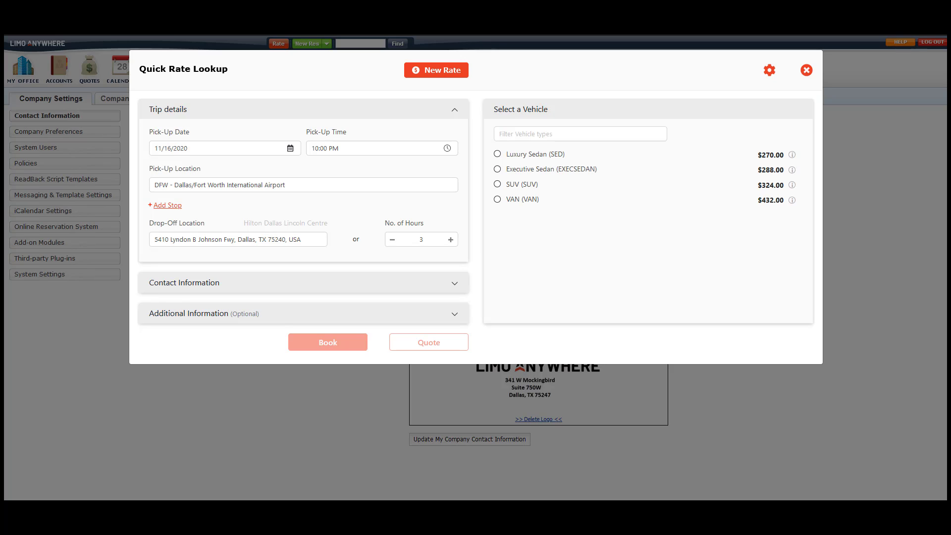
- Select the Luxury Sedan (SED) and assign the customer's existing billing and passenger account as the contact
{"action": "left_click", "coordinate": [498, 154]}
{"action": "left_click", "coordinate": [243, 187]}
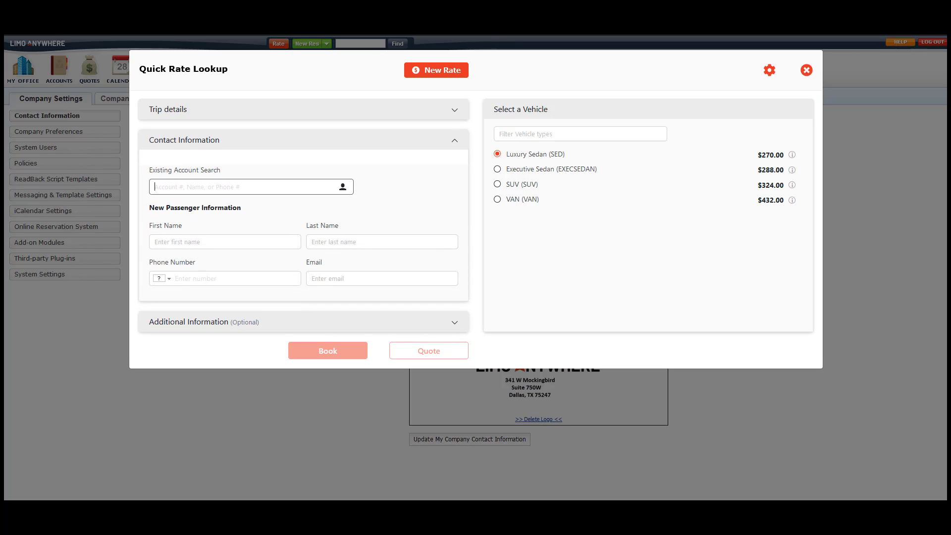
{"action": "type", "text": "geor"}
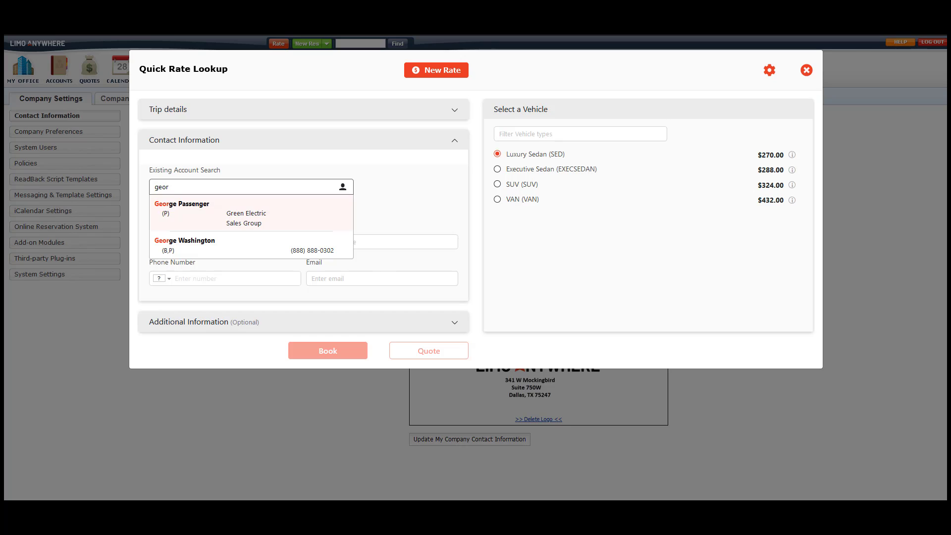
{"action": "left_click", "coordinate": [198, 245]}
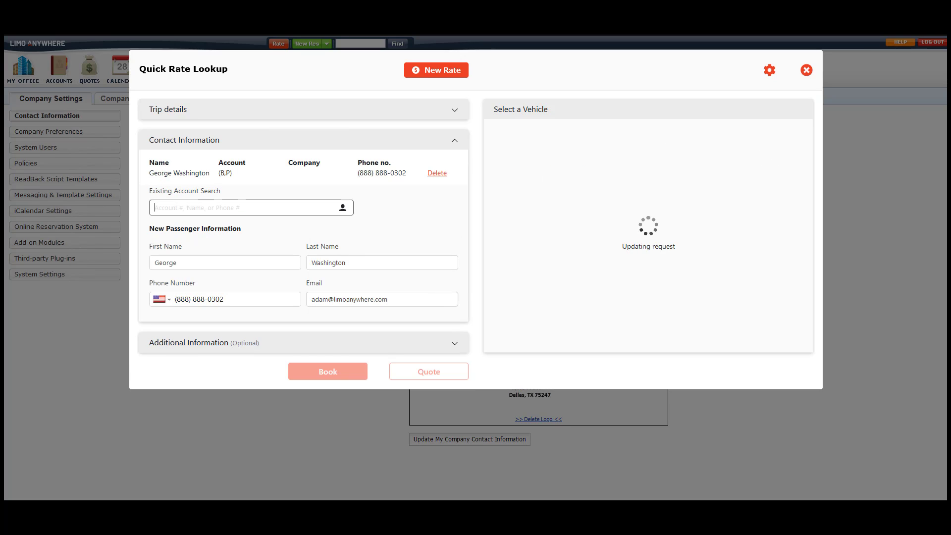
- Add American Airlines flight 342, Curbside pick-up, Hourly/As Directed service, 2 passengers and 2 luggage, and book the Luxury Sedan trip
{"action": "left_click", "coordinate": [792, 155]}
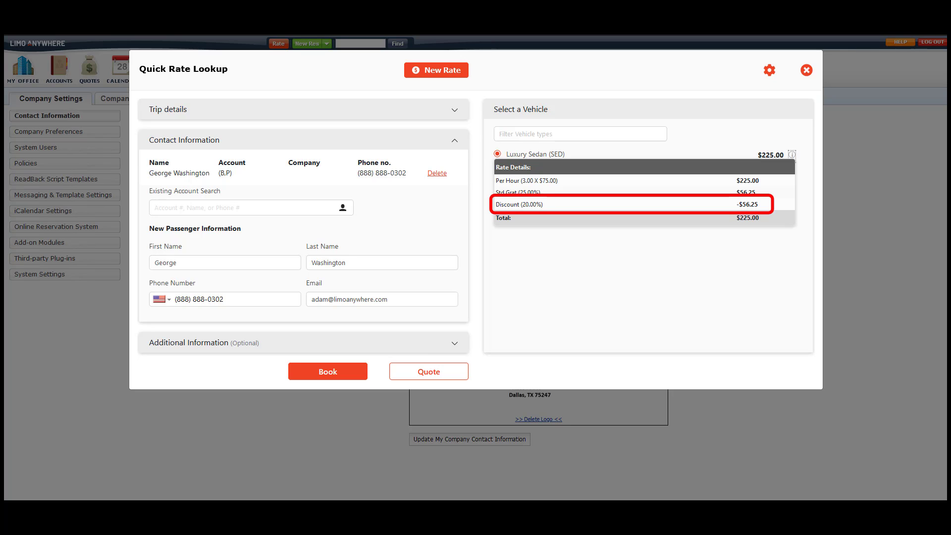
{"action": "left_click", "coordinate": [303, 342]}
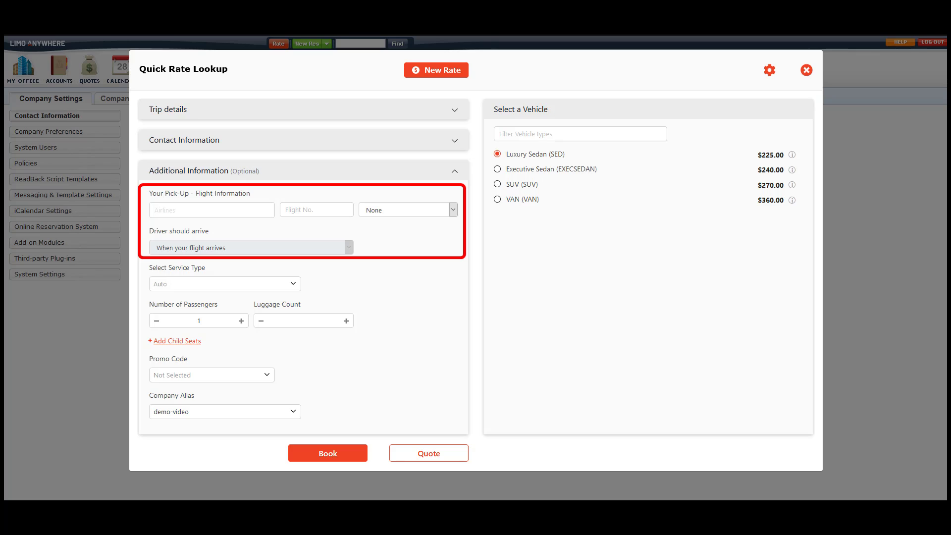
{"action": "left_click", "coordinate": [211, 210]}
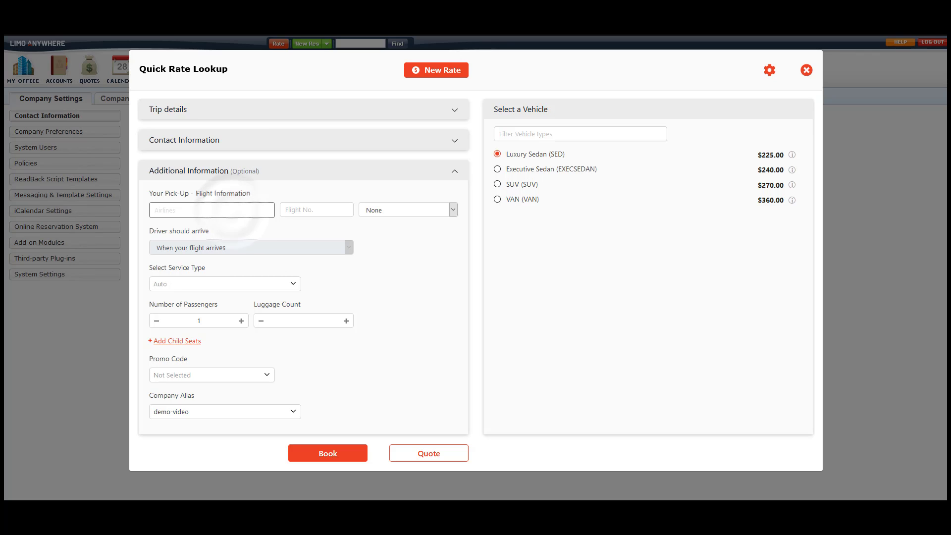
{"action": "type", "text": "AA - American Airlines"}
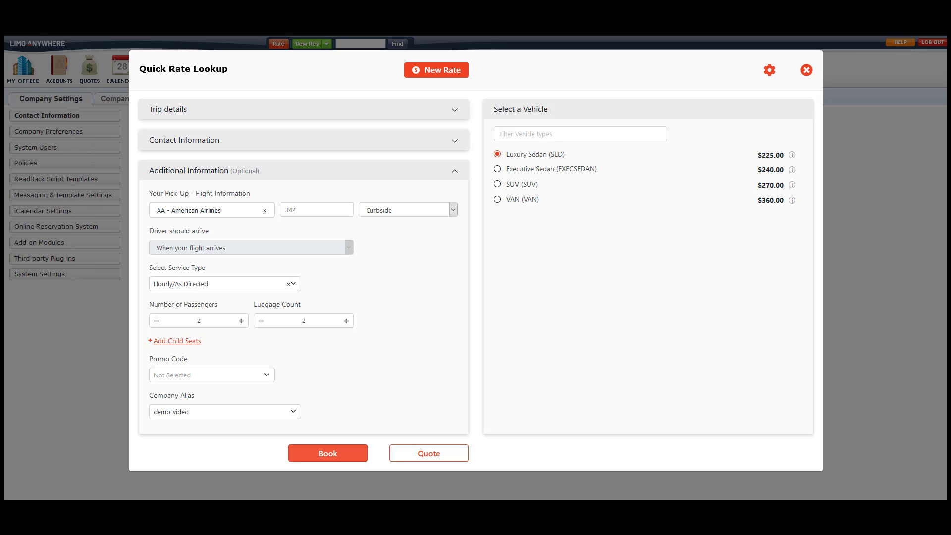
{"action": "left_click", "coordinate": [327, 453]}
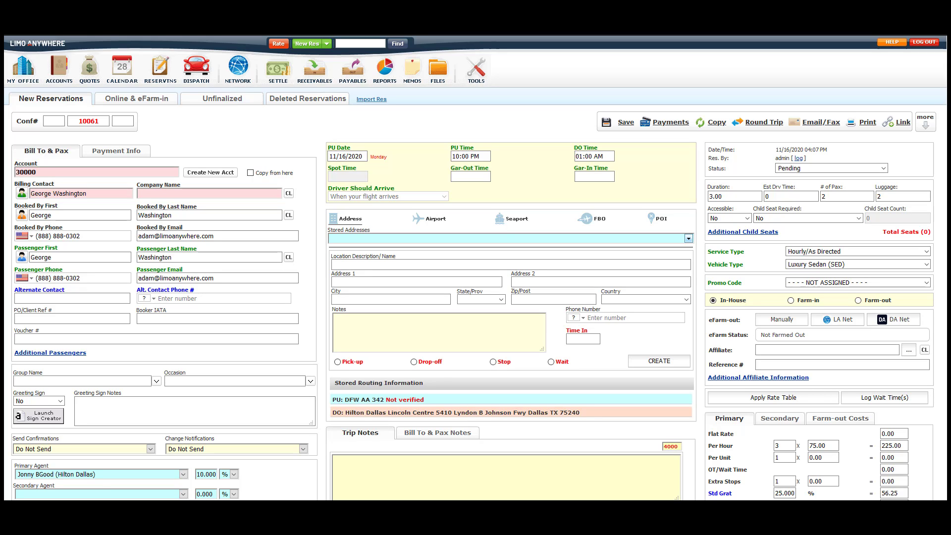
- Choose the stored Visa card from the billing contact's account in the reservation's payment information
{"action": "left_click", "coordinate": [117, 151]}
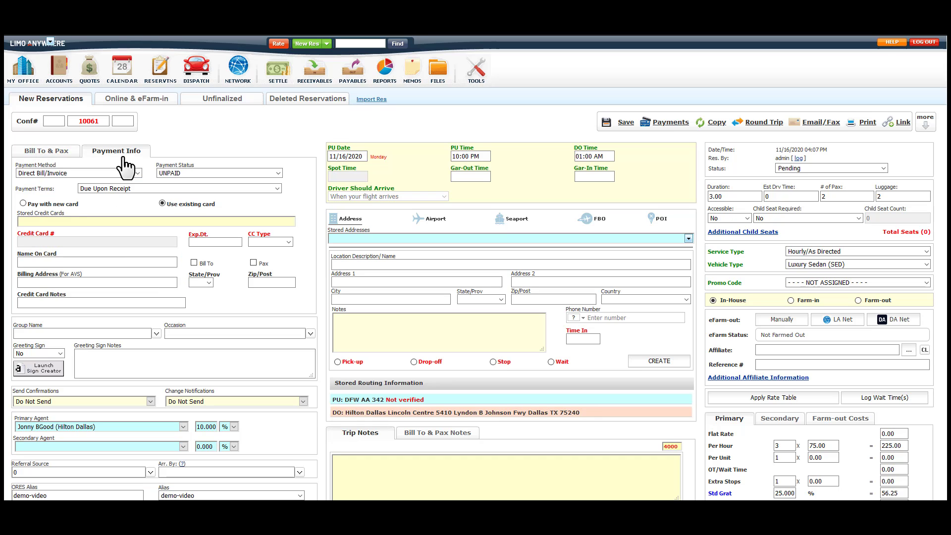
{"action": "left_click", "coordinate": [289, 221]}
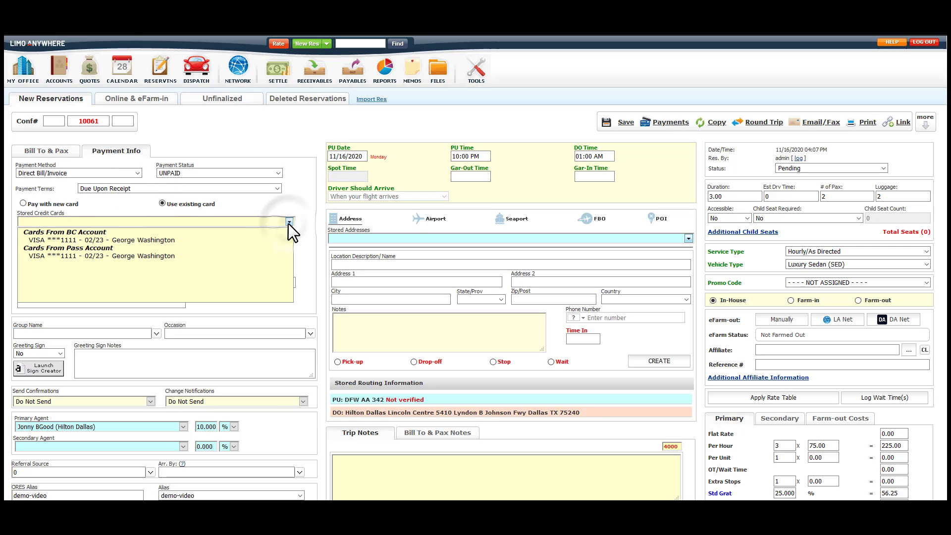
{"action": "left_click", "coordinate": [269, 236]}
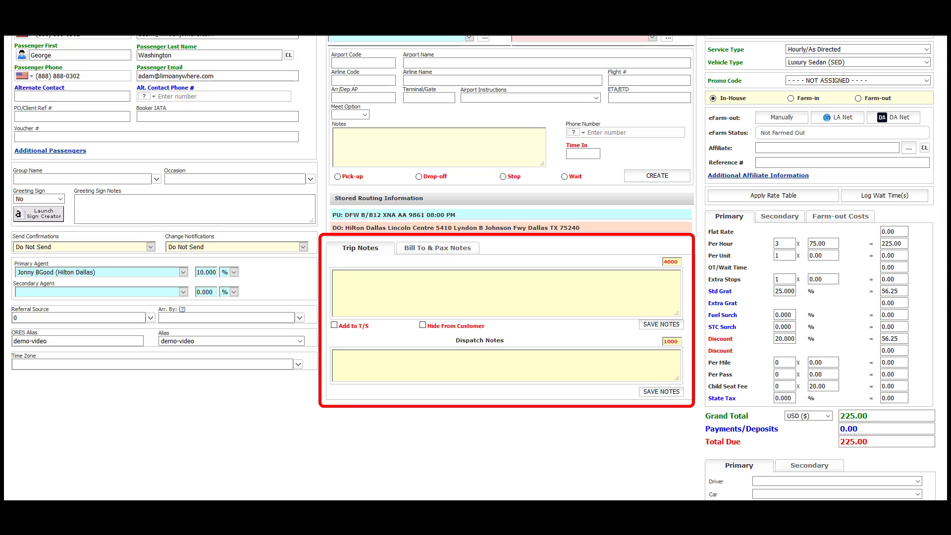
- Email the Standard Confirmation of the reservation with a PDF copy to the billing contact and close the confirmation window
{"action": "scroll", "coordinate": [475, 268], "scroll_direction": "up", "scroll_amount": 5}
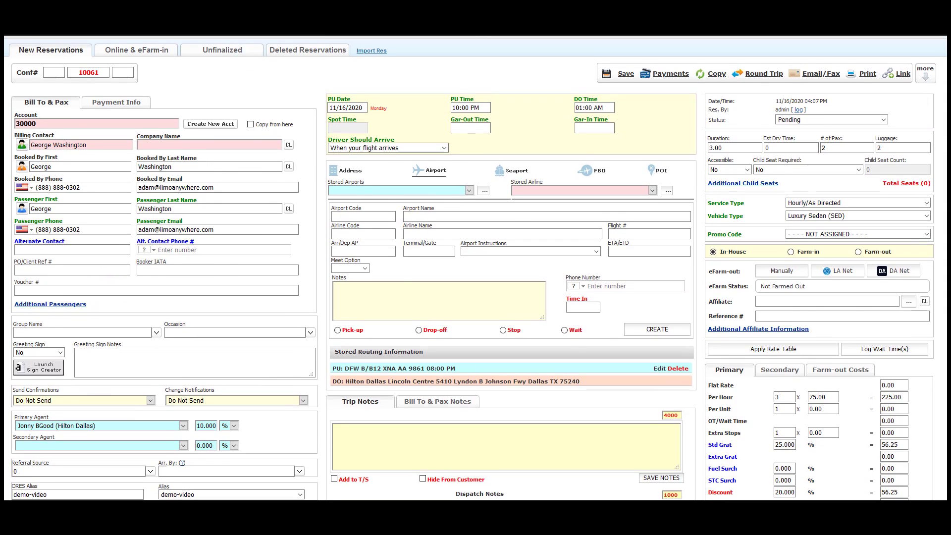
{"action": "left_click", "coordinate": [821, 122]}
{"action": "left_click", "coordinate": [631, 411]}
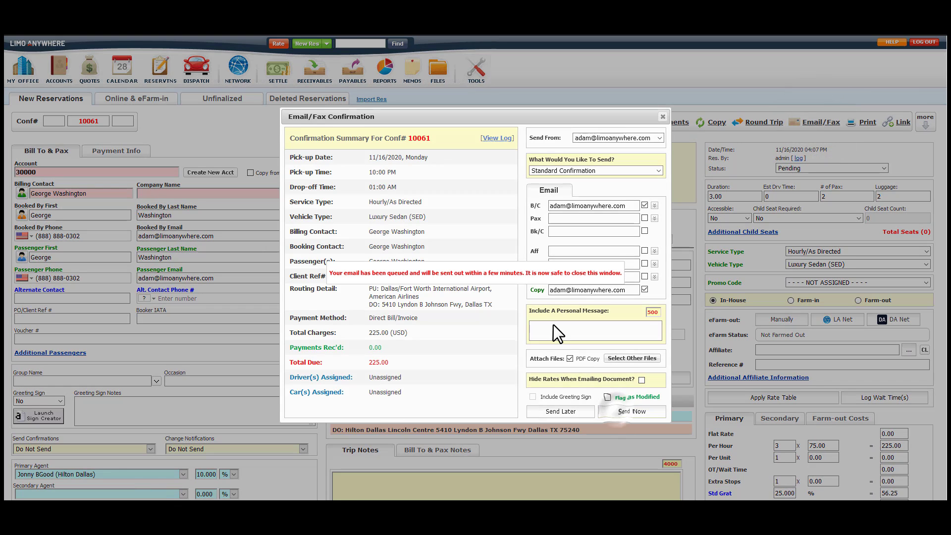
{"action": "left_click", "coordinate": [664, 117]}
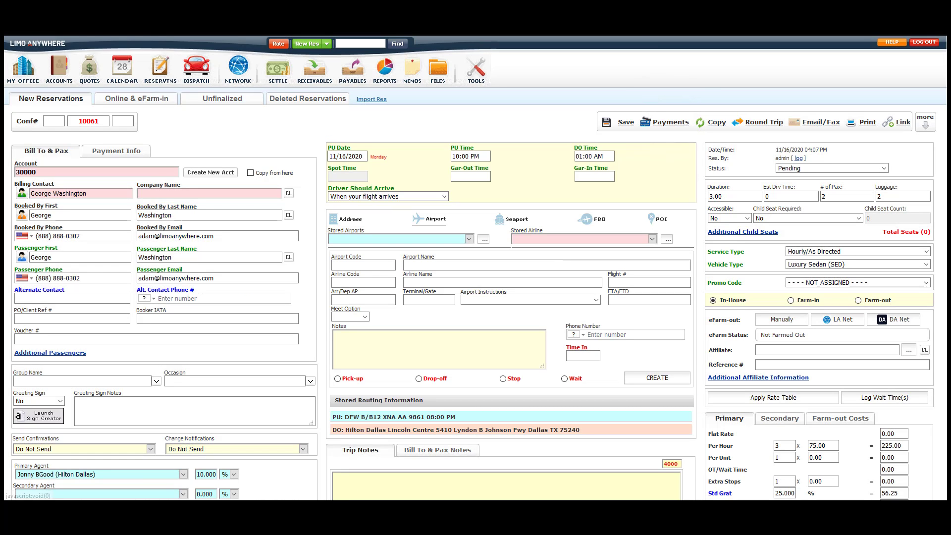
- Charge 225.00 USD for the reservation to the customer's stored Visa card using Authorize & Capture
{"action": "left_click", "coordinate": [669, 124]}
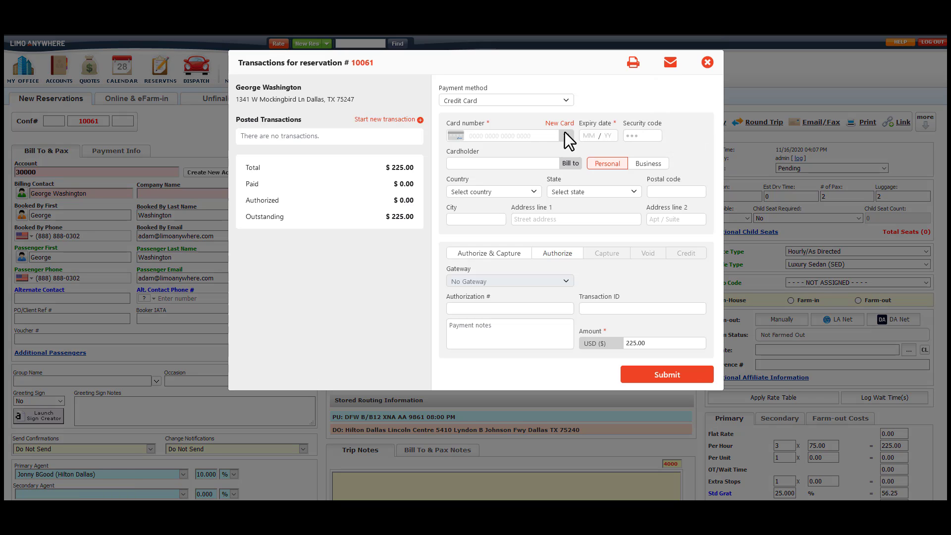
{"action": "left_click", "coordinate": [565, 135]}
{"action": "left_click", "coordinate": [552, 162]}
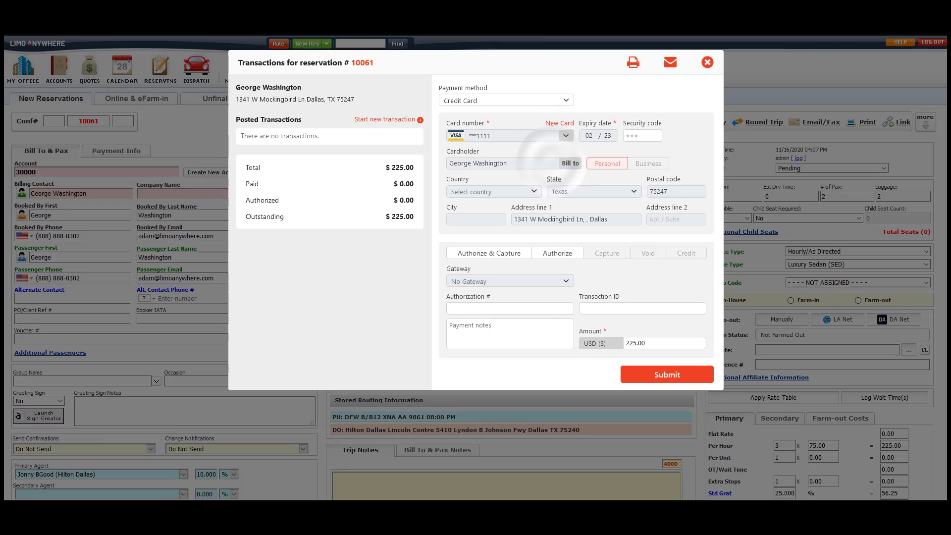
{"action": "left_click", "coordinate": [517, 254]}
{"action": "left_click", "coordinate": [643, 374]}
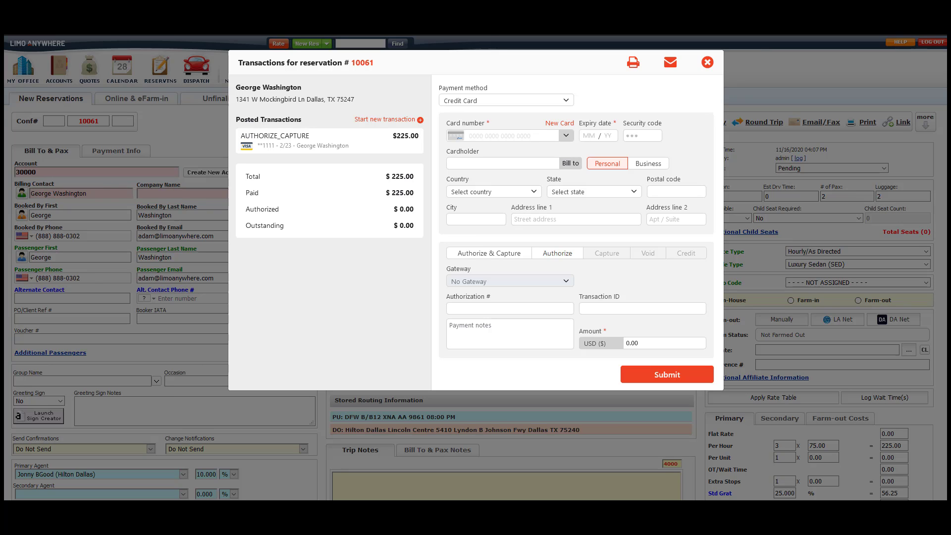
- Void the posted 225.00 USD Visa transaction and submit it
{"action": "left_click", "coordinate": [361, 145]}
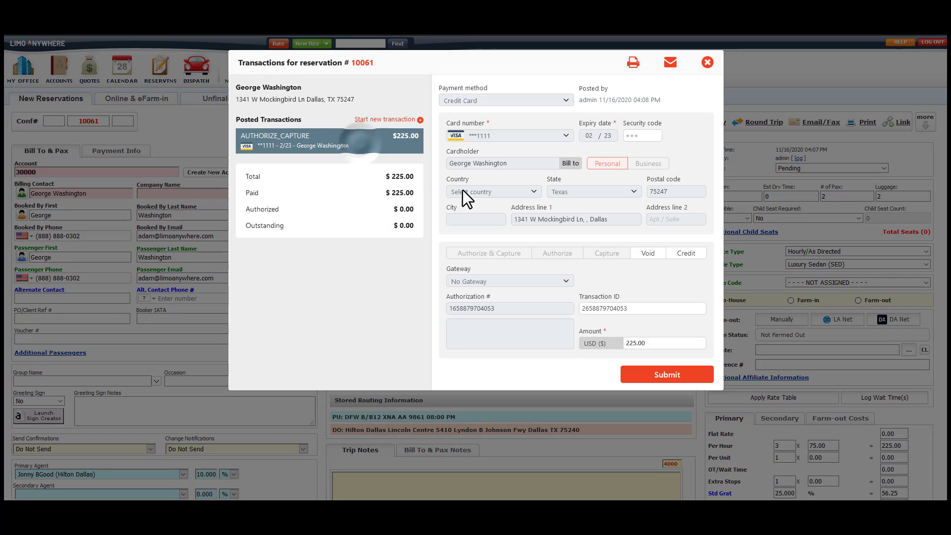
{"action": "left_click", "coordinate": [652, 252]}
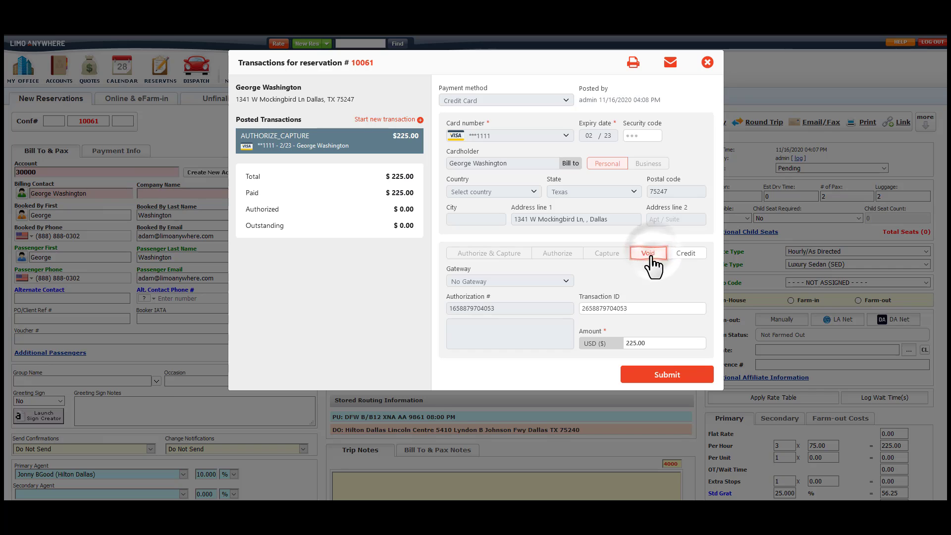
{"action": "left_click", "coordinate": [669, 375]}
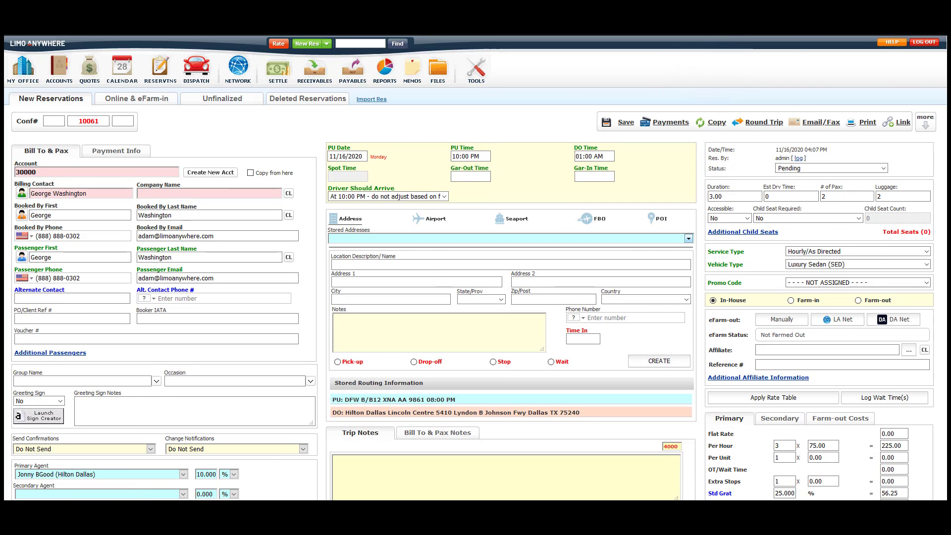
- Choose a primary driver, car CE1 (Cadillac Escalade) and the Standard Rental Agreement on the reservation form
{"action": "scroll", "coordinate": [847, 418], "scroll_direction": "down", "scroll_amount": 5}
{"action": "left_click", "coordinate": [847, 419]}
{"action": "left_click", "coordinate": [839, 442]}
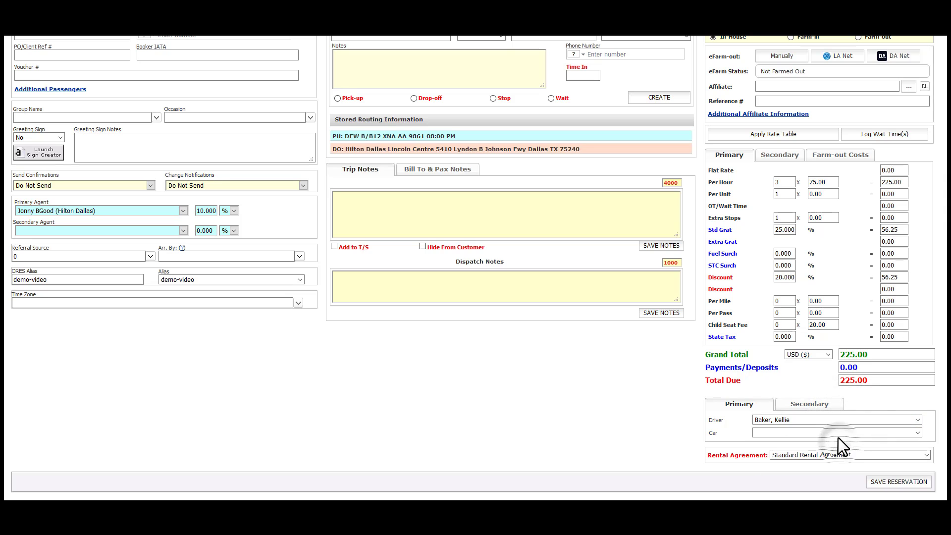
{"action": "left_click", "coordinate": [838, 435]}
{"action": "left_click", "coordinate": [834, 455]}
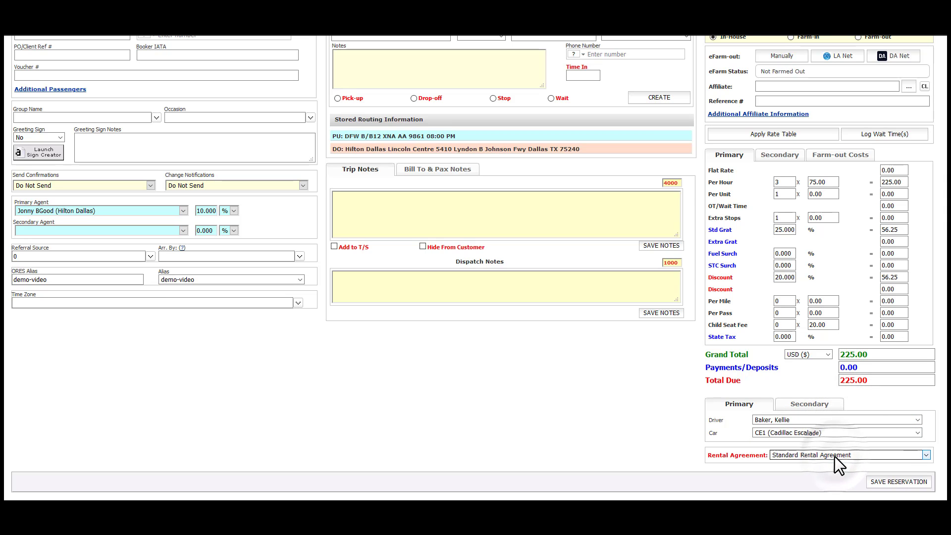
{"action": "scroll", "coordinate": [834, 456], "scroll_direction": "up", "scroll_amount": 2}
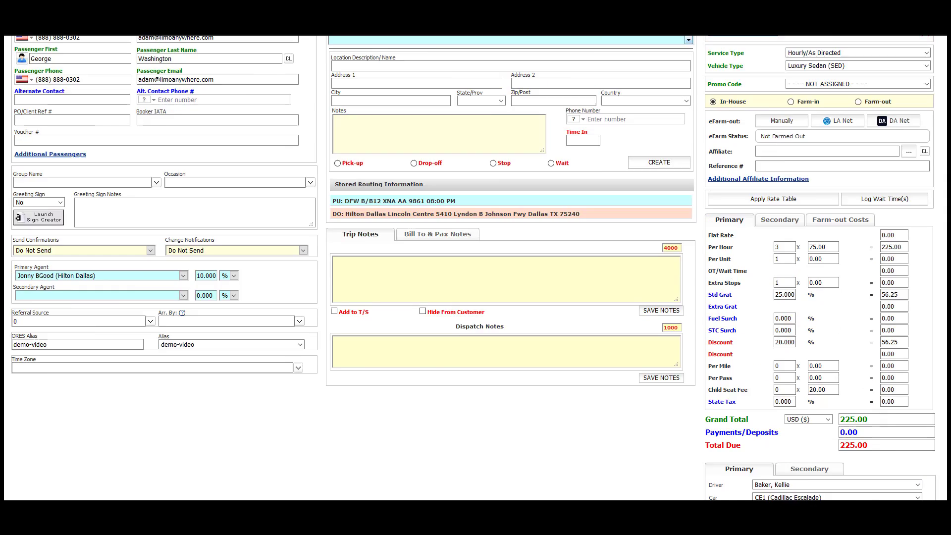
{"action": "scroll", "coordinate": [476, 267], "scroll_direction": "up", "scroll_amount": 5}
- On the dispatch grid, assign a primary driver and The Tank as primary car to the DFW trip, and set its status to Offered
{"action": "left_click", "coordinate": [196, 69]}
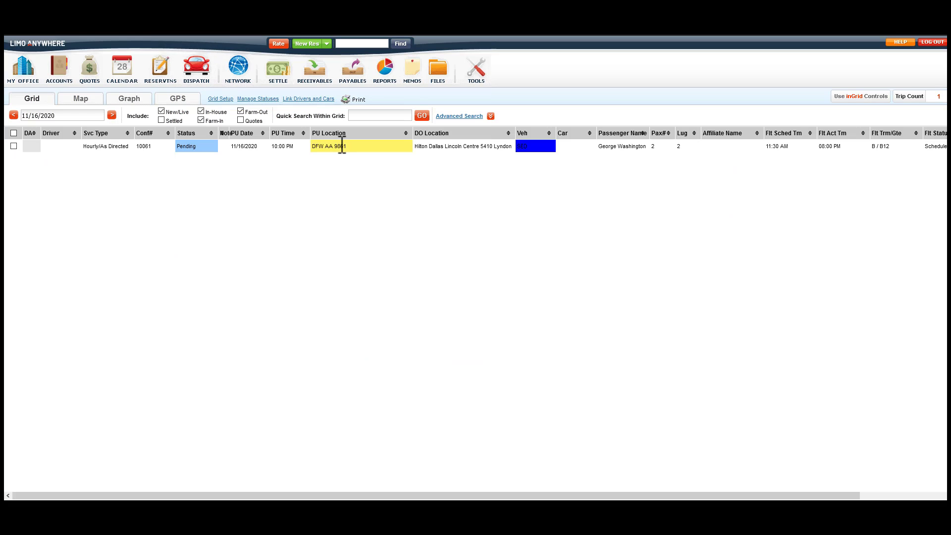
{"action": "double_click", "coordinate": [341, 145]}
{"action": "left_click", "coordinate": [353, 171]}
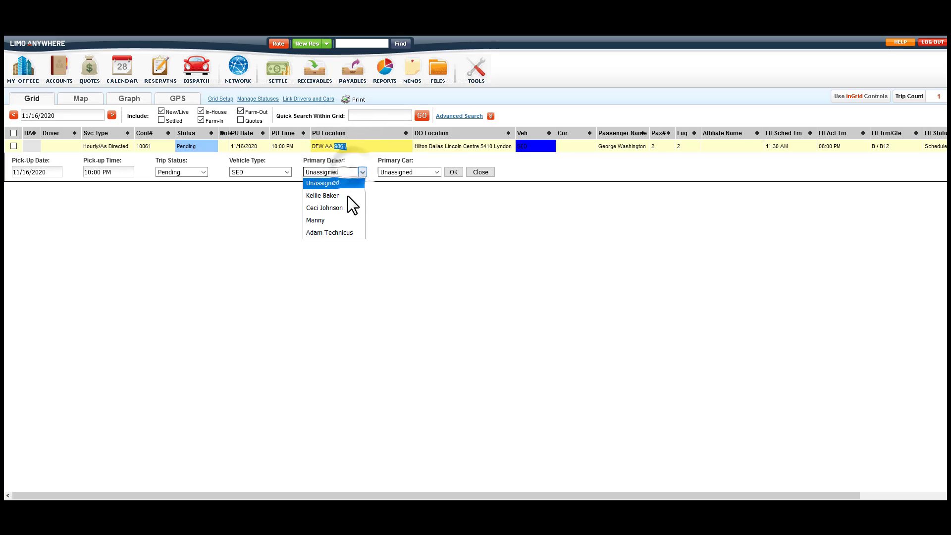
{"action": "left_click", "coordinate": [330, 232]}
{"action": "left_click", "coordinate": [383, 172]}
{"action": "left_click", "coordinate": [391, 193]}
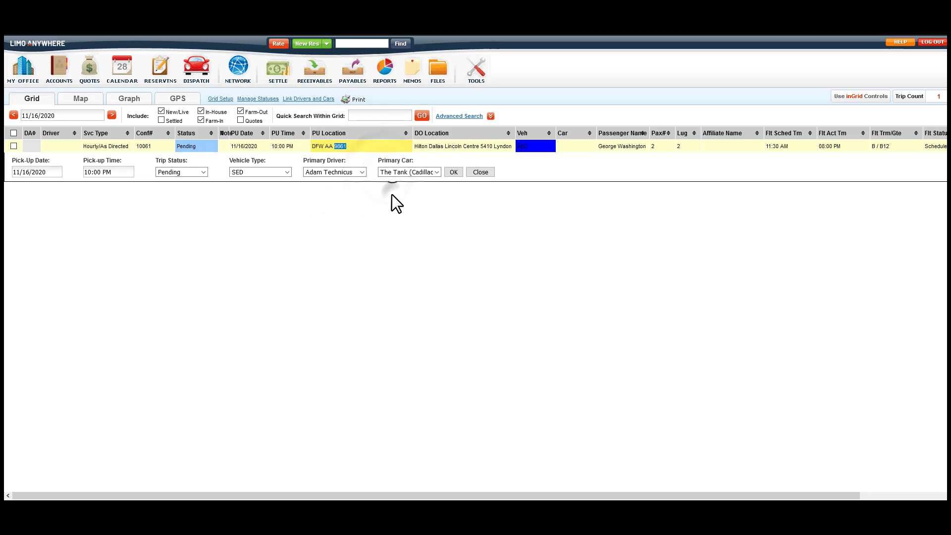
{"action": "left_click", "coordinate": [196, 172]}
{"action": "left_click", "coordinate": [195, 229]}
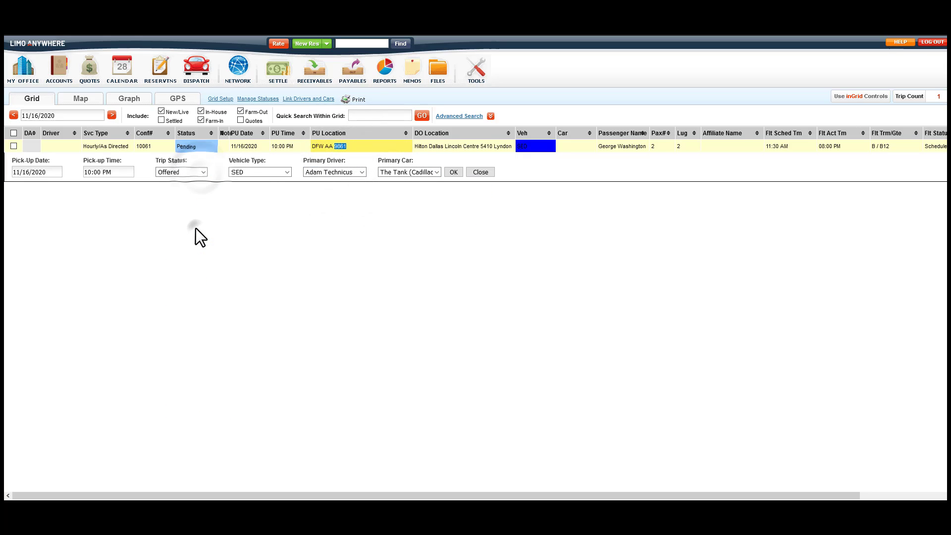
{"action": "left_click", "coordinate": [453, 173]}
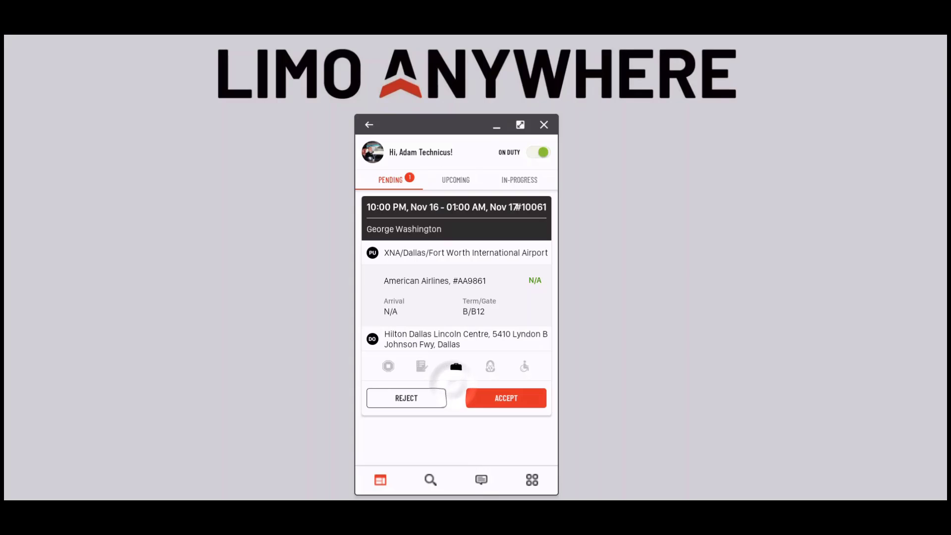
- Switch to the driver app, accept the pending airport trip and set the driver to on duty
{"action": "left_click", "coordinate": [493, 399]}
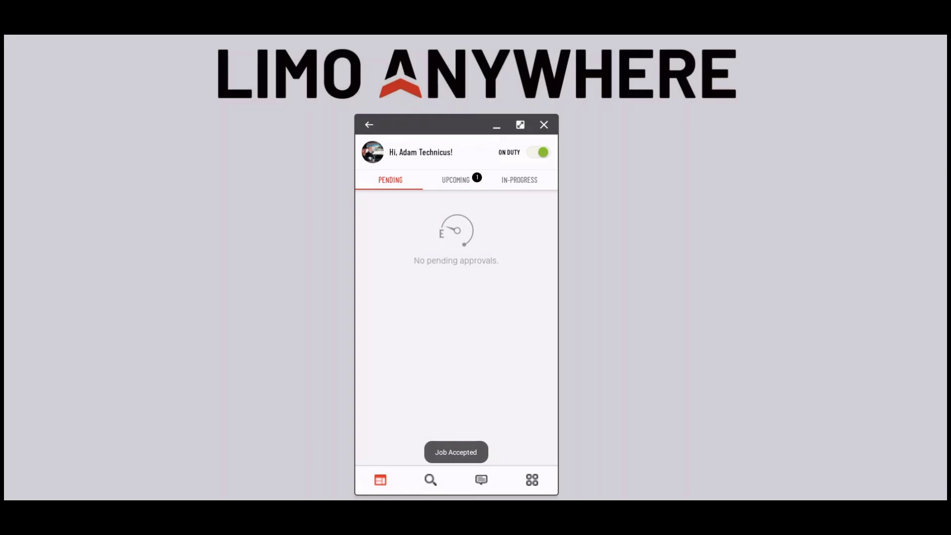
{"action": "left_click", "coordinate": [445, 181]}
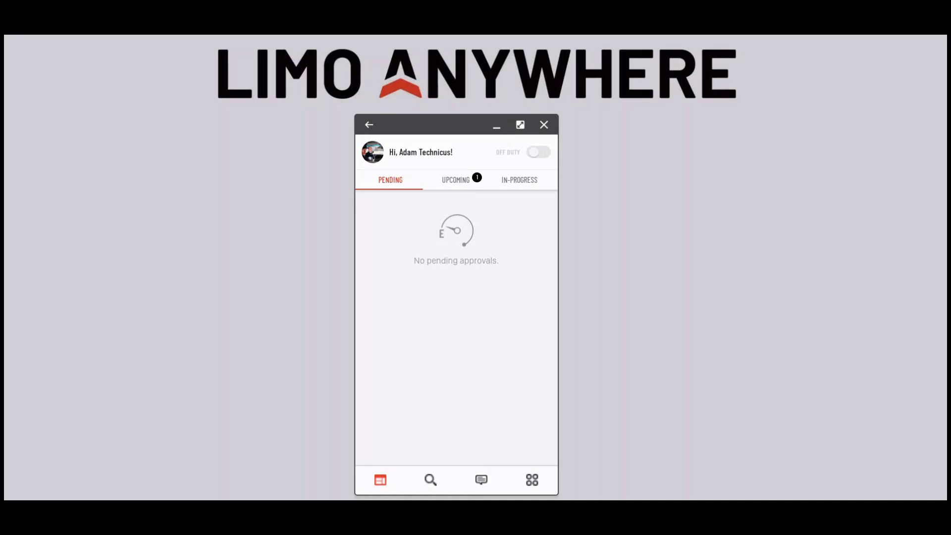
{"action": "left_click", "coordinate": [538, 152]}
{"action": "left_click", "coordinate": [456, 283]}
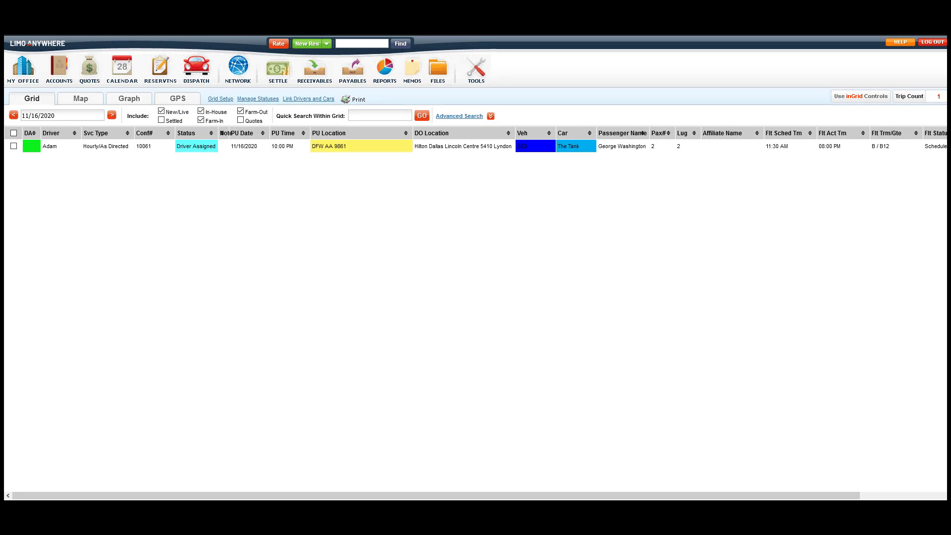
- Check the dispatch GPS view and change the status of the upcoming airport trip in the driver app
{"action": "left_click", "coordinate": [177, 99]}
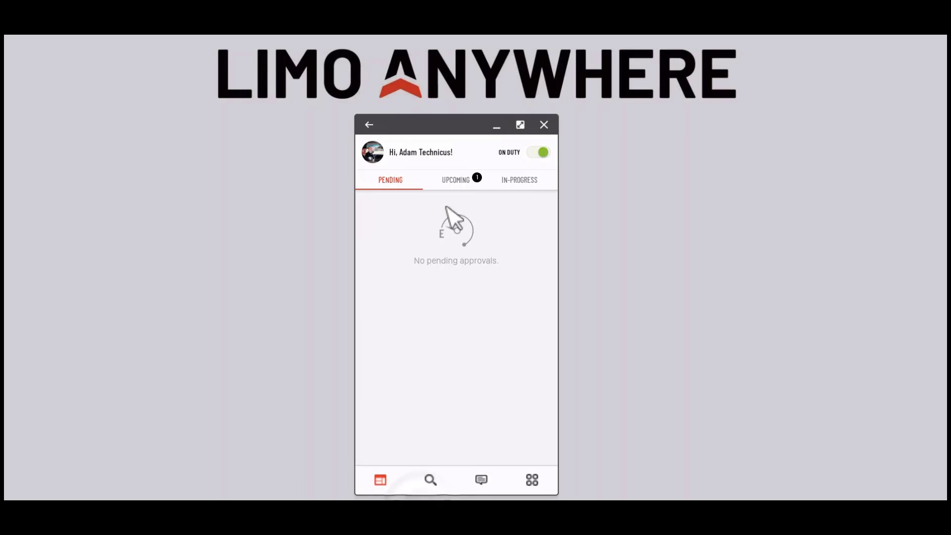
{"action": "left_click", "coordinate": [443, 181]}
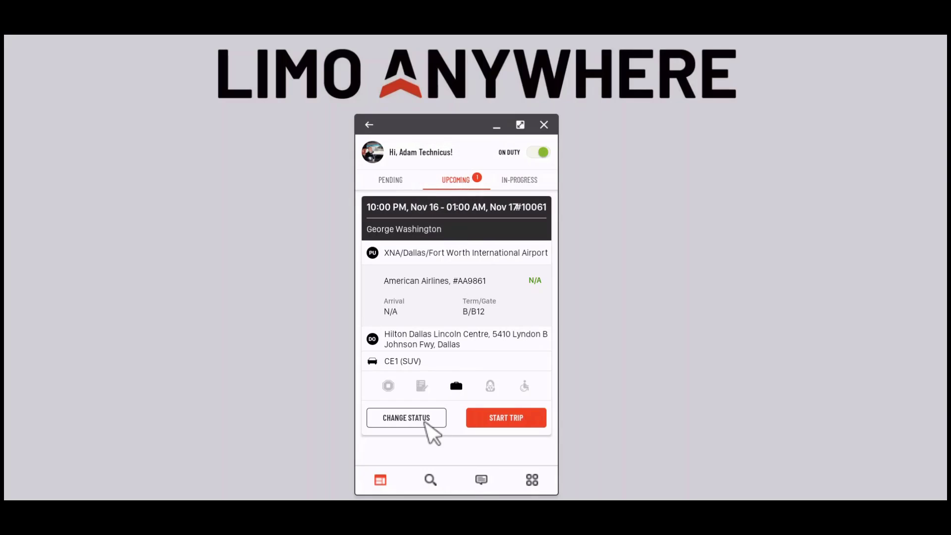
{"action": "left_click", "coordinate": [425, 419]}
{"action": "left_click", "coordinate": [415, 278]}
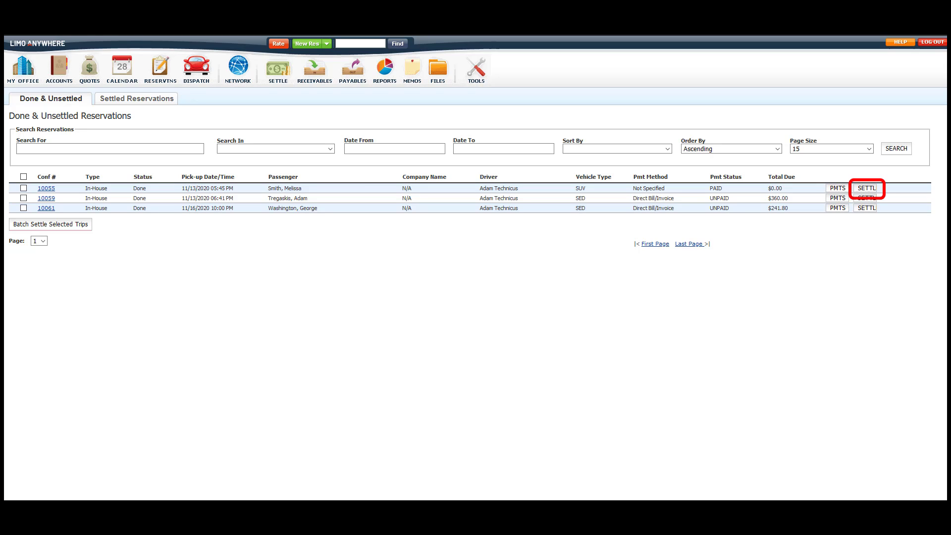
- Open the settlement of the paid SUV trip among the done and unsettled reservations and examine its first driver payroll breakdown
{"action": "left_click", "coordinate": [866, 188]}
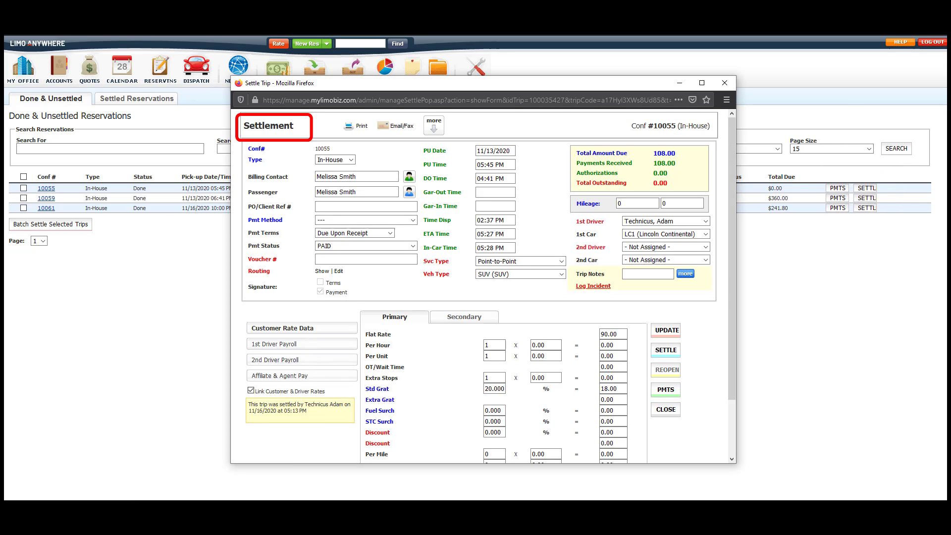
{"action": "left_click", "coordinate": [277, 343]}
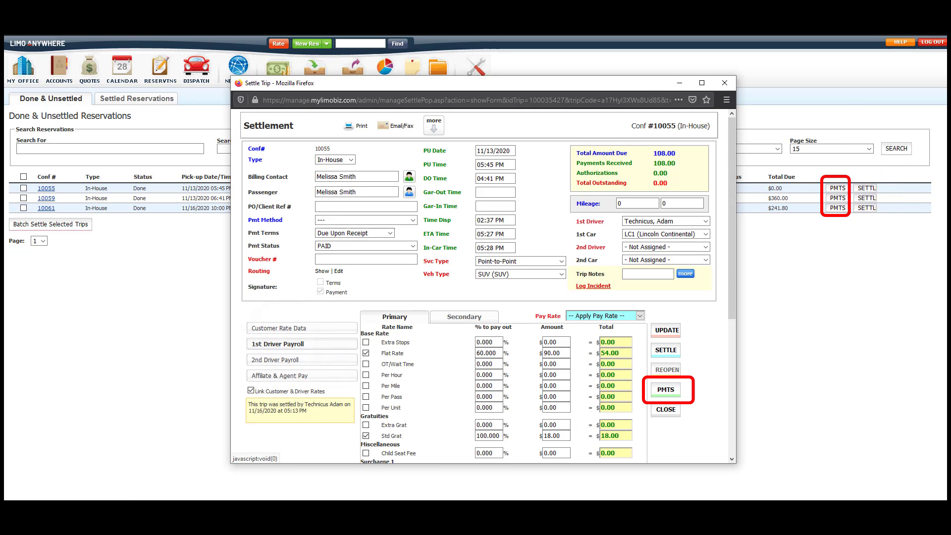
{"action": "scroll", "coordinate": [484, 286], "scroll_direction": "down", "scroll_amount": 5}
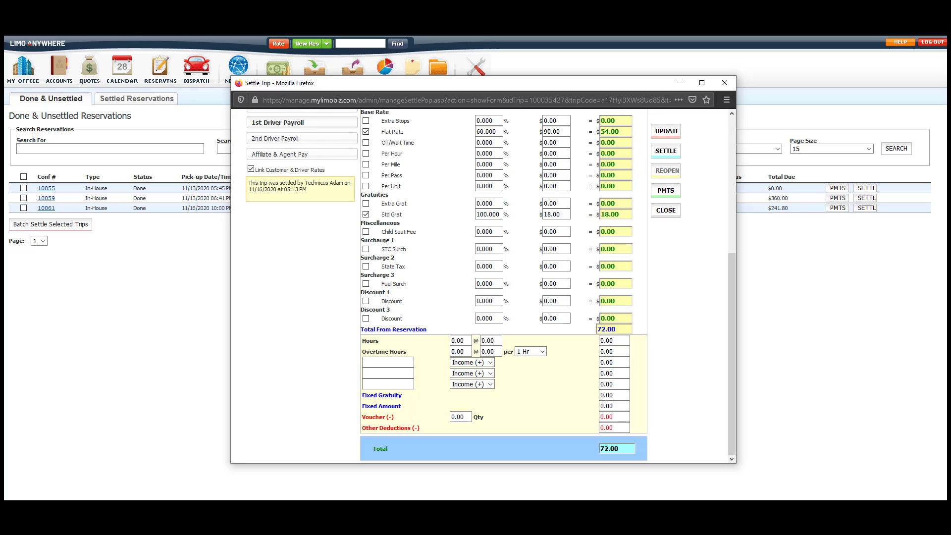
{"action": "scroll", "coordinate": [483, 285], "scroll_direction": "up", "scroll_amount": 2}
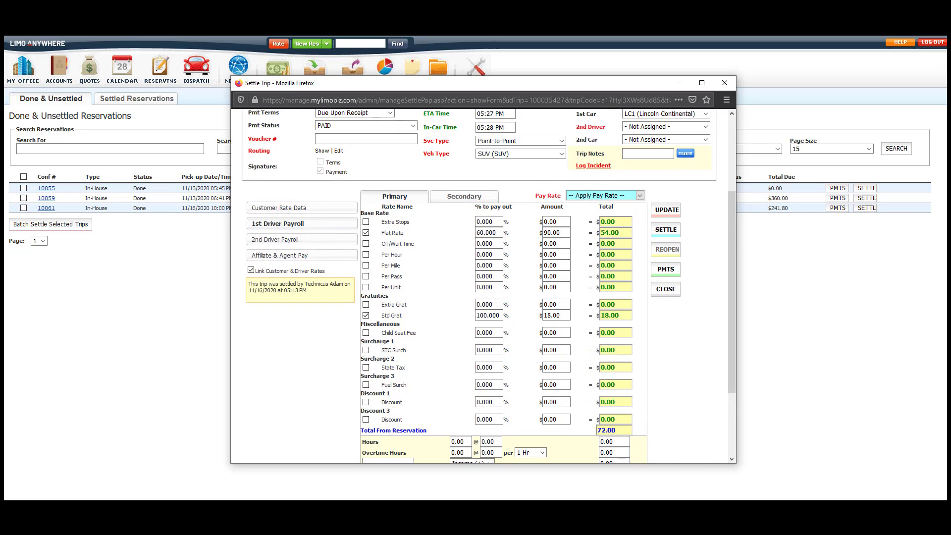
- Settle the open SUV trip, close its settlement window, and batch settle the remaining done and unsettled reservations
{"action": "left_click", "coordinate": [666, 230]}
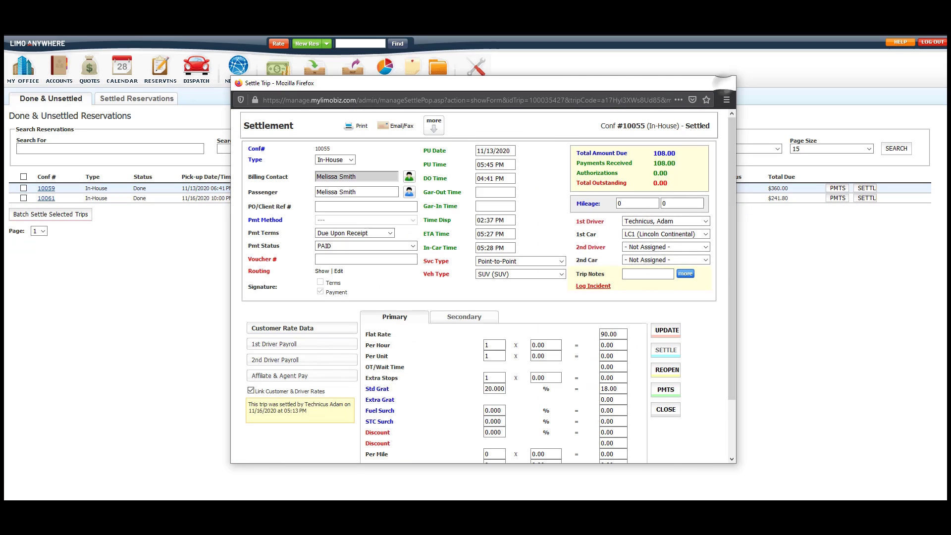
{"action": "left_click", "coordinate": [724, 83]}
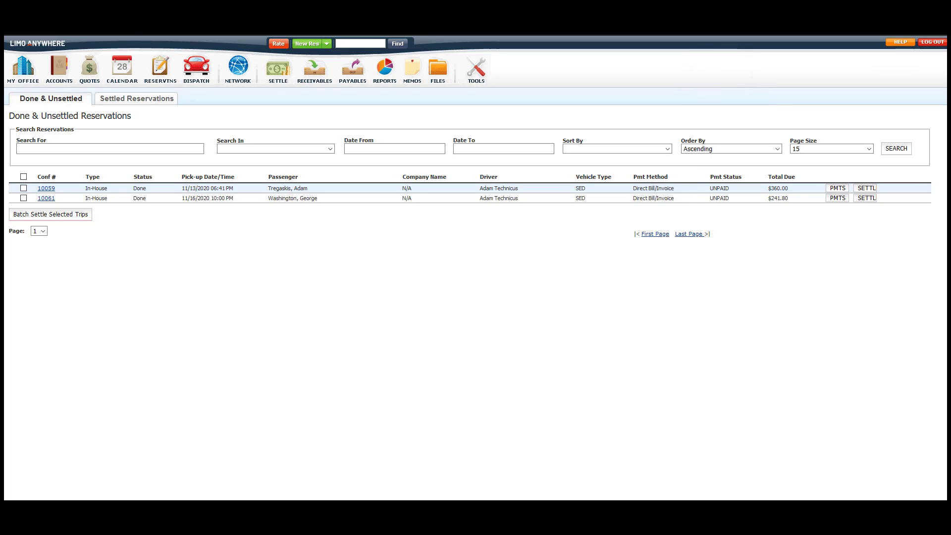
{"action": "left_click", "coordinate": [50, 216]}
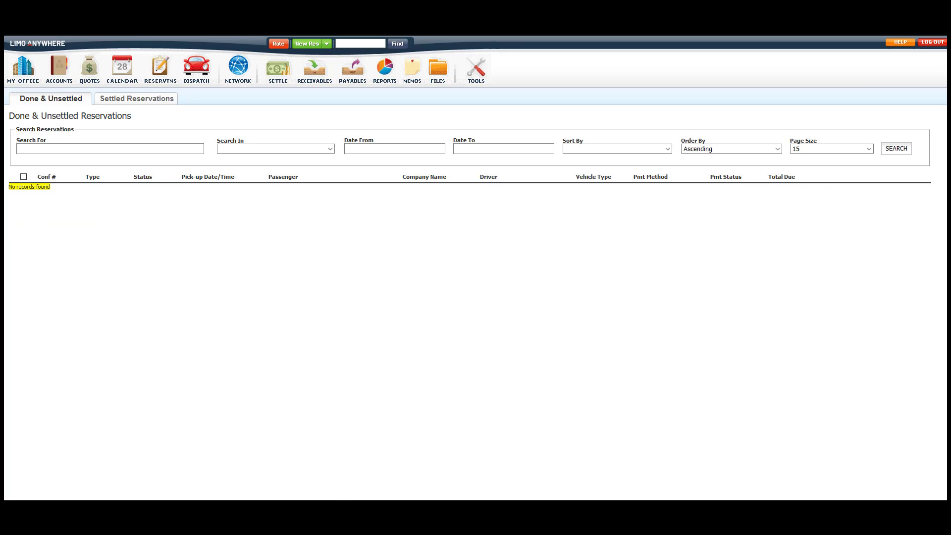
- In receivables, create an invoice for the second listed customer containing the 10/28/2020 and 11/16/2020 trips
{"action": "left_click", "coordinate": [308, 79]}
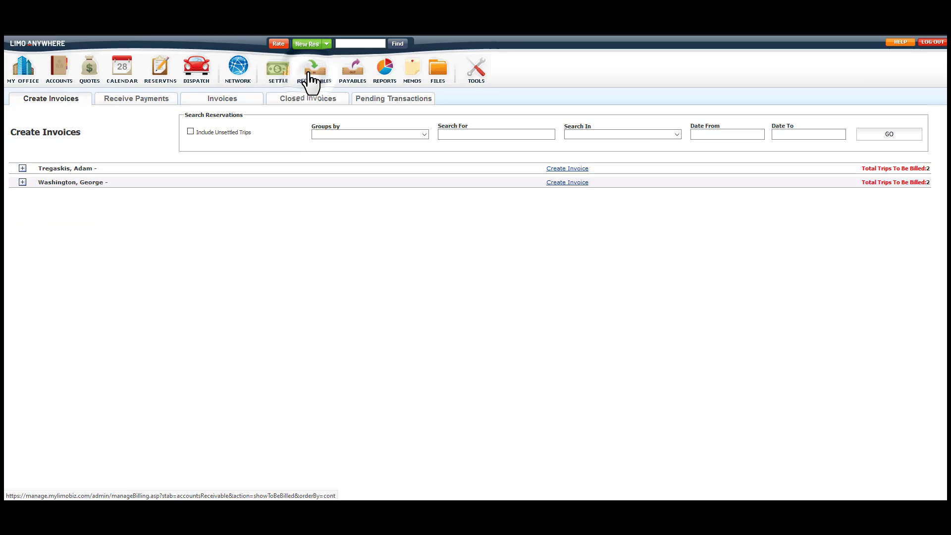
{"action": "left_click", "coordinate": [22, 182]}
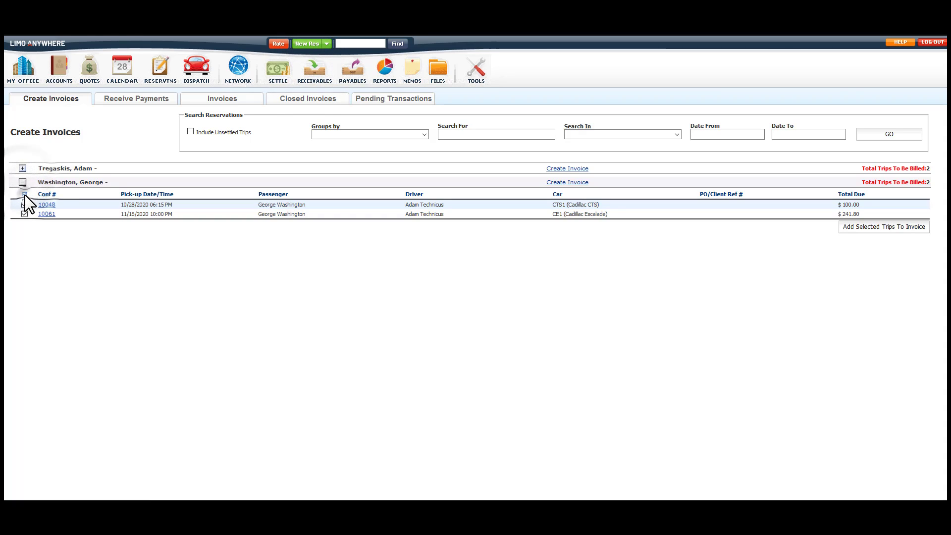
{"action": "left_click", "coordinate": [841, 229]}
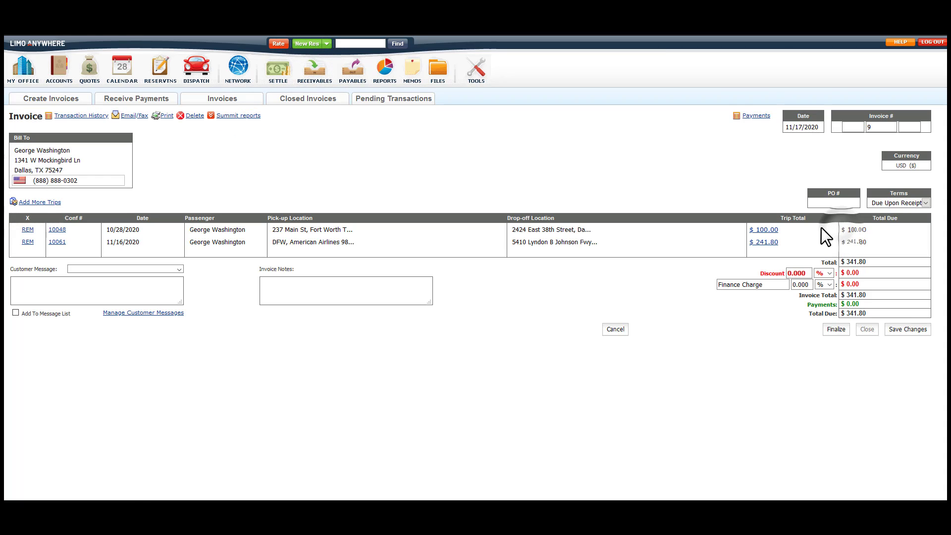
- Open a printable version of the invoice to examine its layout, and close the print options
{"action": "left_click", "coordinate": [167, 117]}
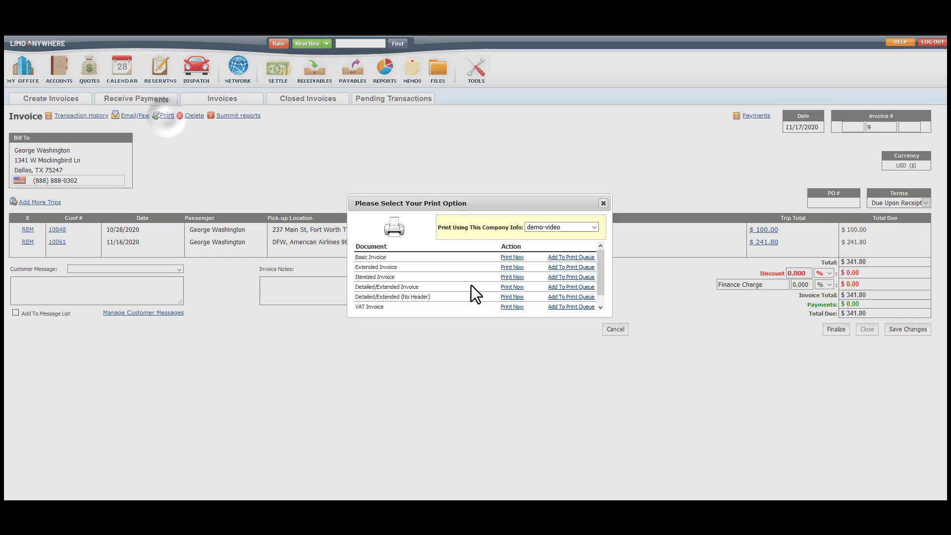
{"action": "left_click", "coordinate": [508, 311]}
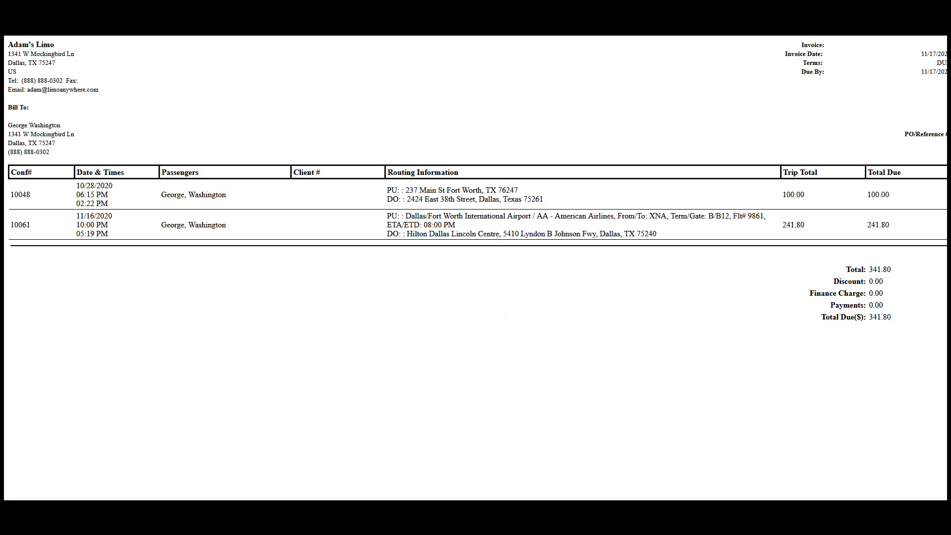
{"action": "key", "text": "ctrl+w"}
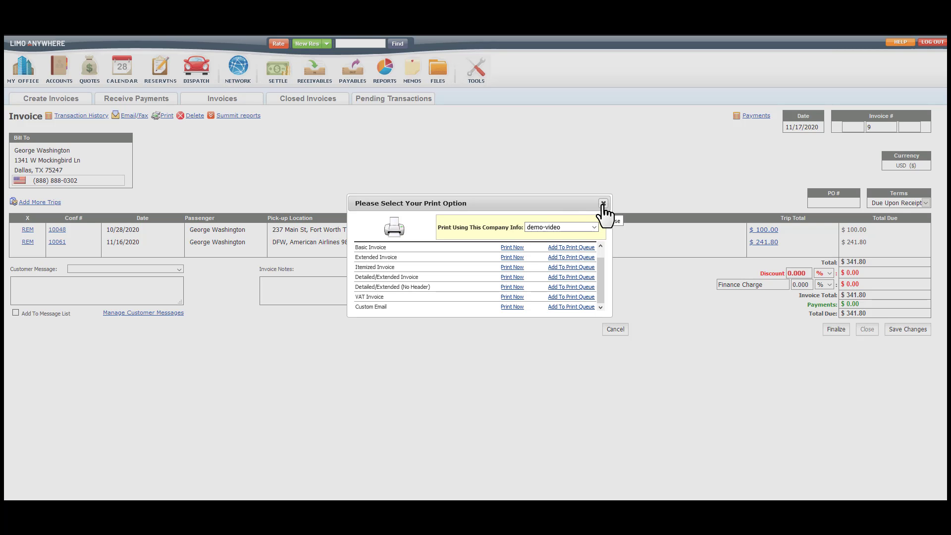
{"action": "left_click", "coordinate": [603, 203]}
- Check the document formats offered for emailing or faxing the invoice, trying Custom Email
{"action": "left_click", "coordinate": [131, 115]}
{"action": "left_click", "coordinate": [618, 212]}
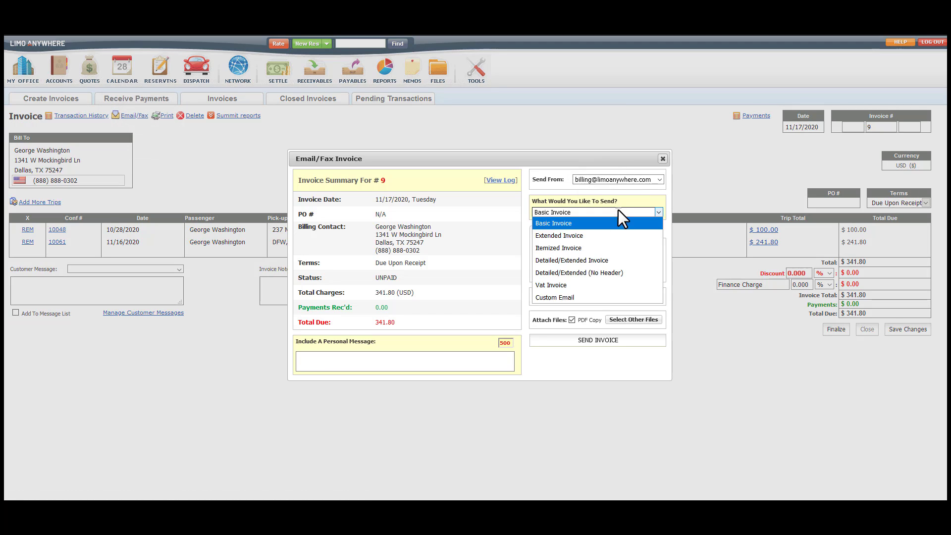
{"action": "left_click", "coordinate": [589, 297]}
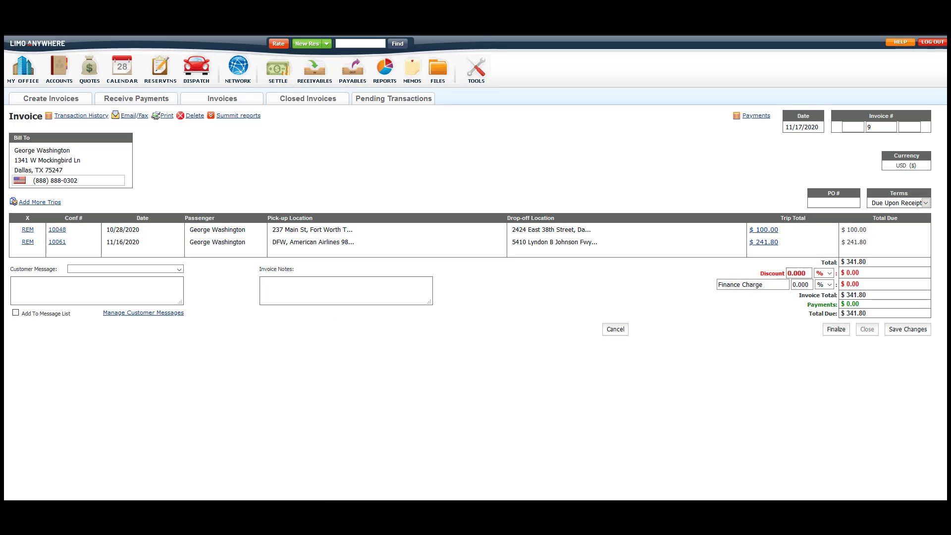